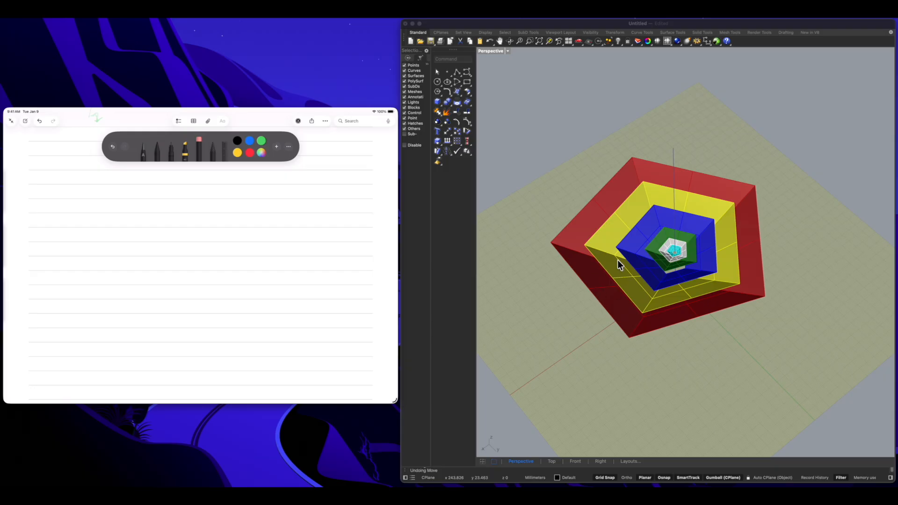
# Examine the nested coloured pentagonal bowls from above and from the side in the Perspective view.
pyautogui.moveTo(684, 349)
pyautogui.mouseDown(button='right')
pyautogui.moveTo(676, 348)
pyautogui.moveTo(686, 339)
pyautogui.mouseUp(button='right')
pyautogui.moveTo(719, 370)
pyautogui.mouseDown(button='right')
pyautogui.moveTo(686, 367)
pyautogui.moveTo(682, 357)
pyautogui.moveTo(713, 346)
pyautogui.moveTo(726, 359)
pyautogui.moveTo(709, 373)
pyautogui.moveTo(694, 371)
pyautogui.moveTo(708, 372)
pyautogui.mouseUp(button='right')
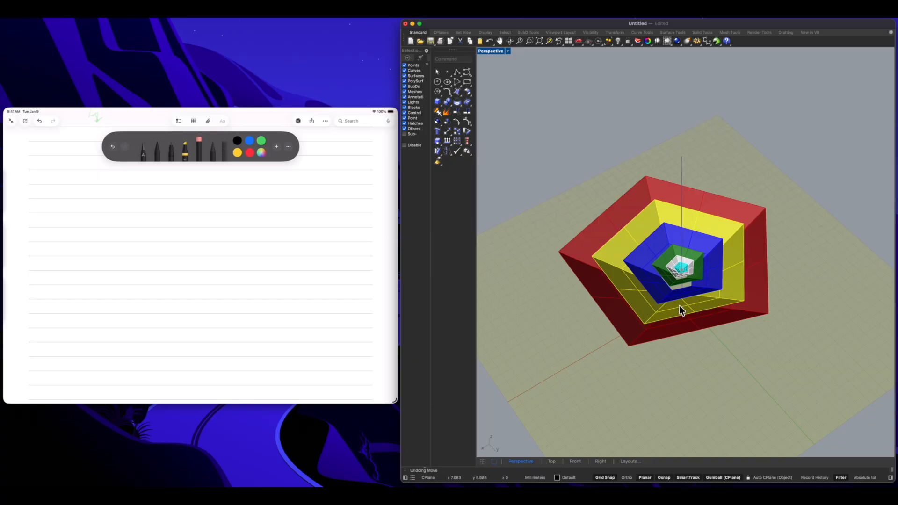
pyautogui.moveTo(597, 285); pyautogui.dragTo(614, 273, button='right')
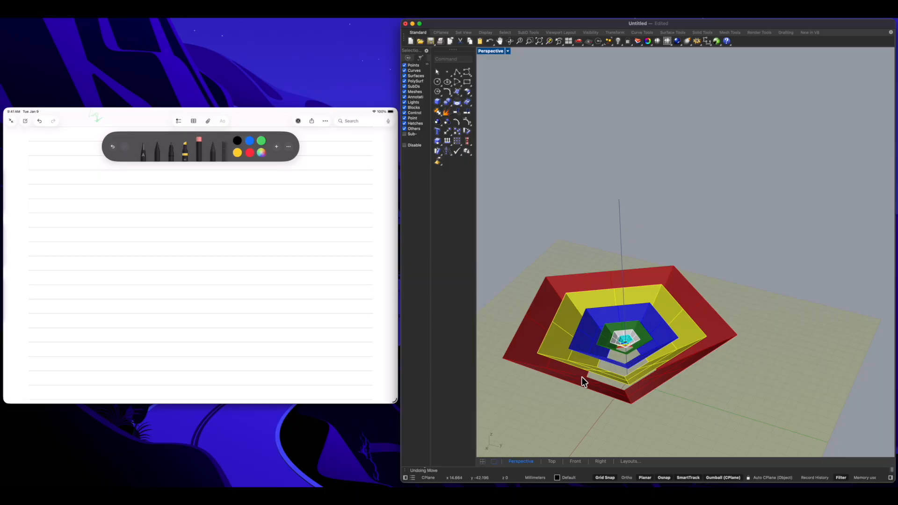
pyautogui.moveTo(629, 353); pyautogui.dragTo(719, 352, button='right')
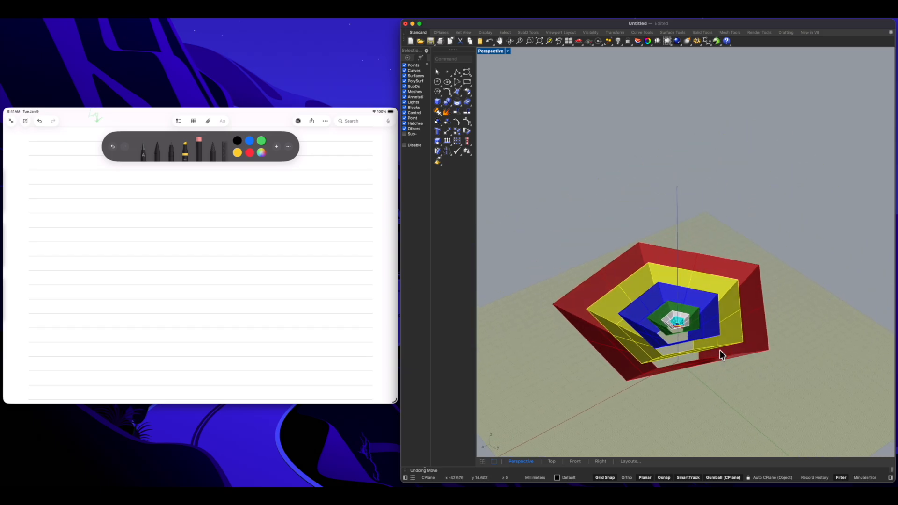
pyautogui.scroll(-5, 663, 394)
pyautogui.scroll(5, 656, 428)
pyautogui.moveTo(656, 414); pyautogui.dragTo(663, 363, button='right')
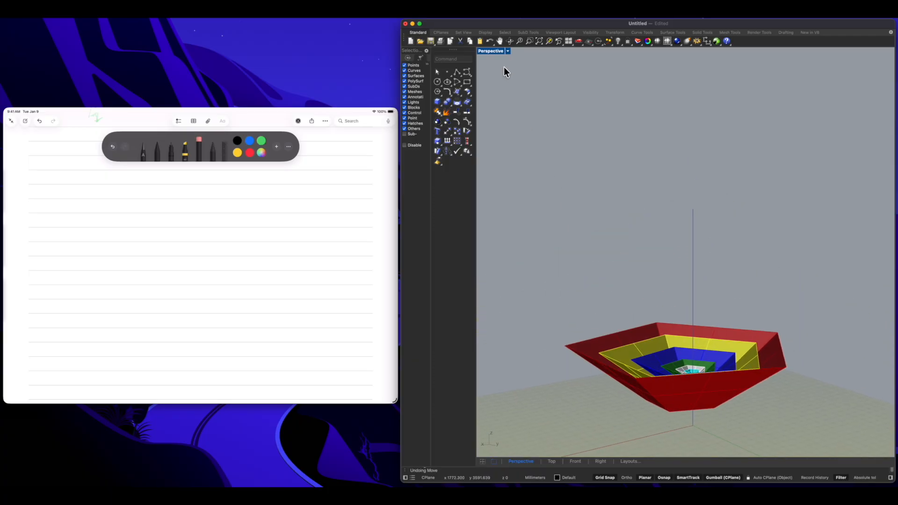
# Show all four viewports and set the Top viewport's display mode to Shaded.
pyautogui.click(482, 461)
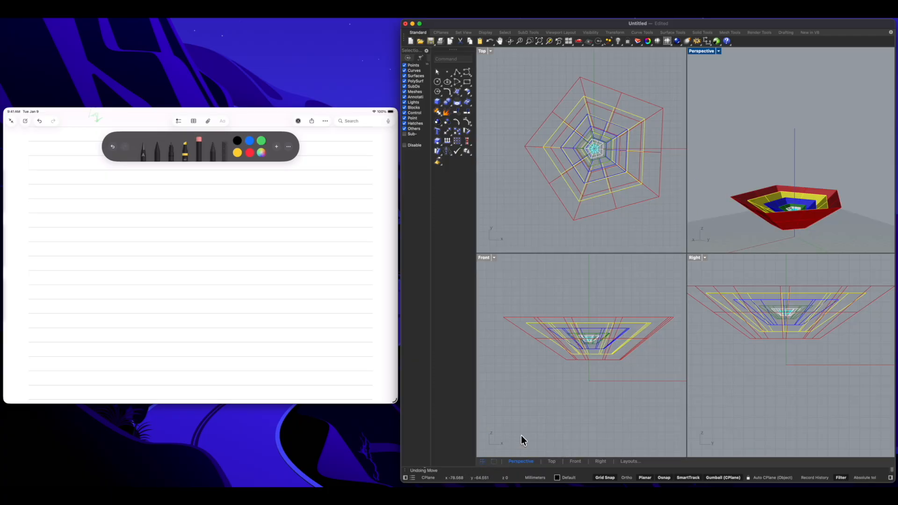
pyautogui.click(490, 51)
pyautogui.click(504, 86)
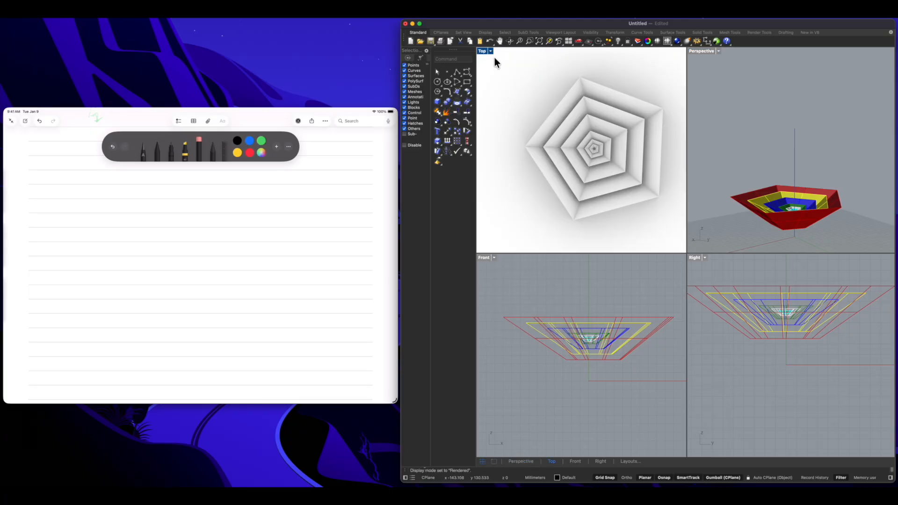
pyautogui.click(490, 51)
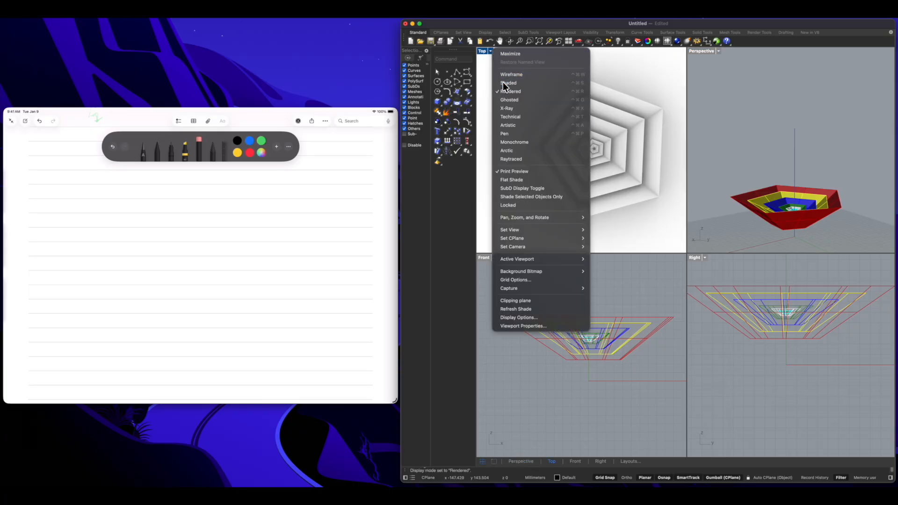
pyautogui.click(506, 83)
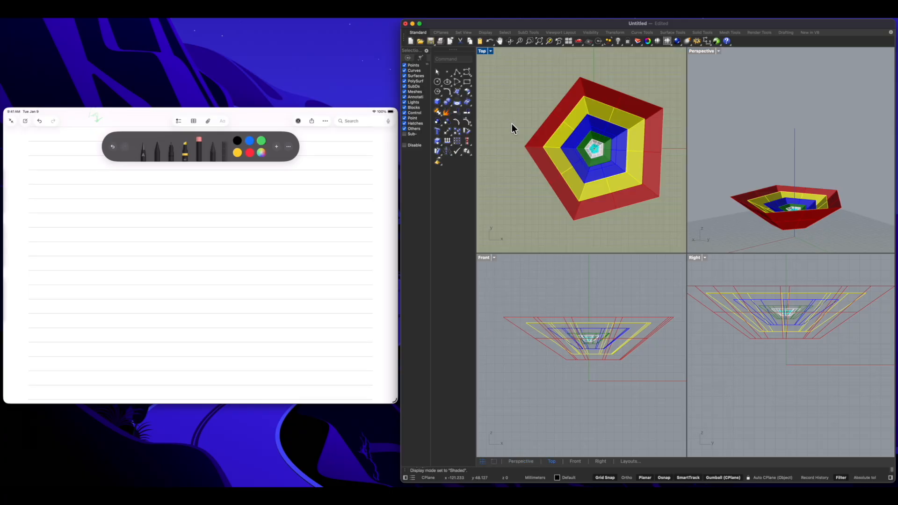
# Set the display mode of the Front and Right viewports to Shaded.
pyautogui.click(494, 257)
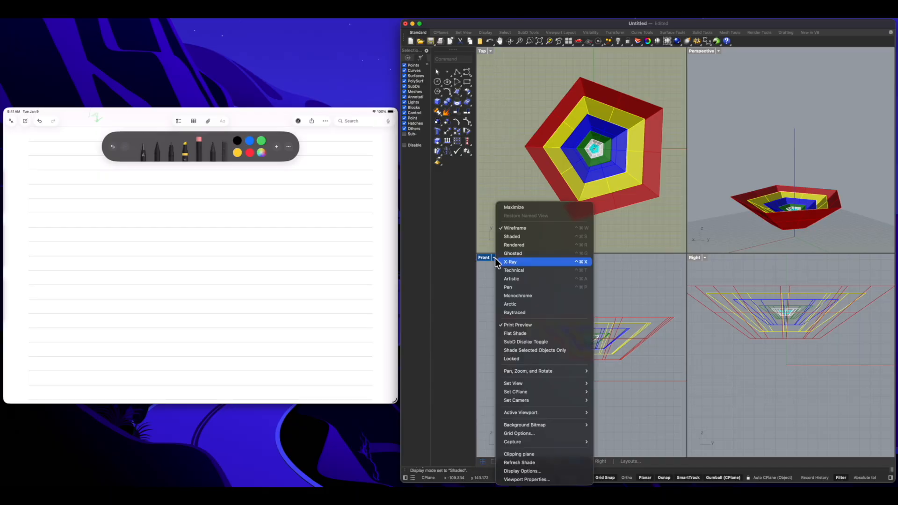
pyautogui.click(510, 236)
pyautogui.click(704, 257)
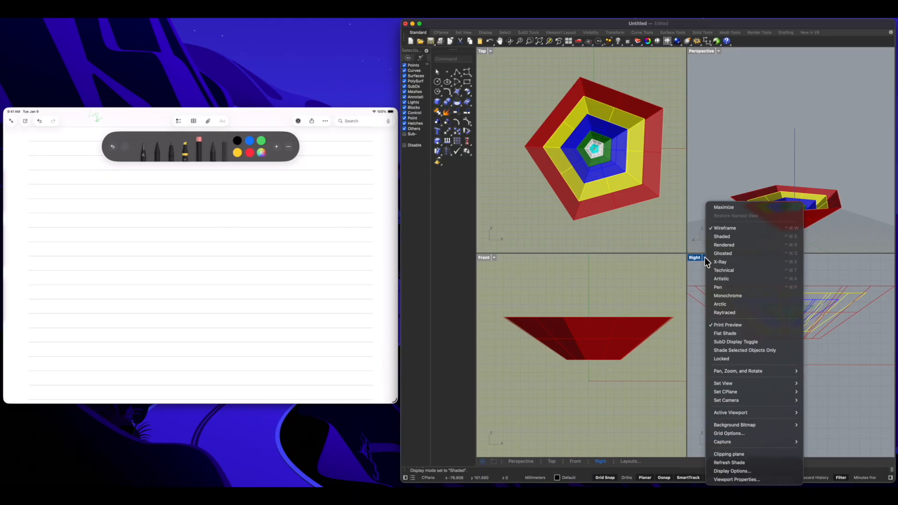
pyautogui.click(717, 237)
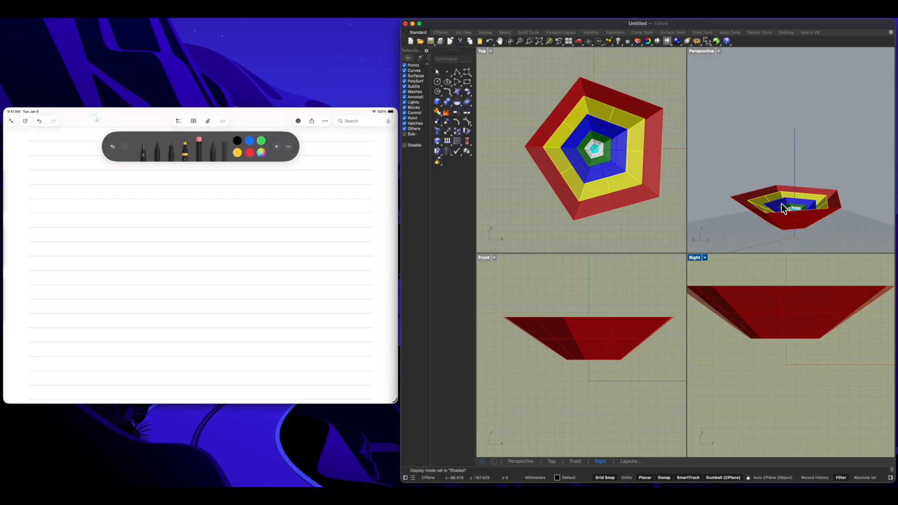
pyautogui.moveTo(782, 207); pyautogui.dragTo(792, 175, button='right')
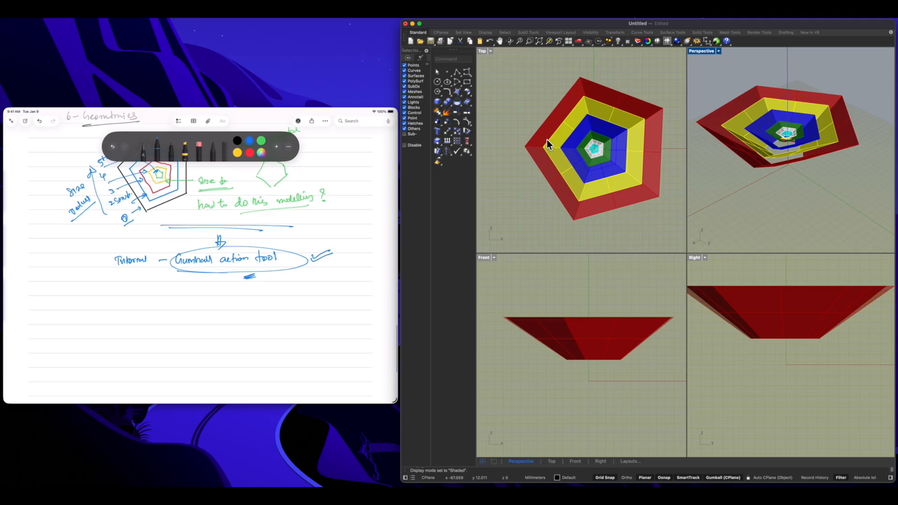
pyautogui.click(548, 144)
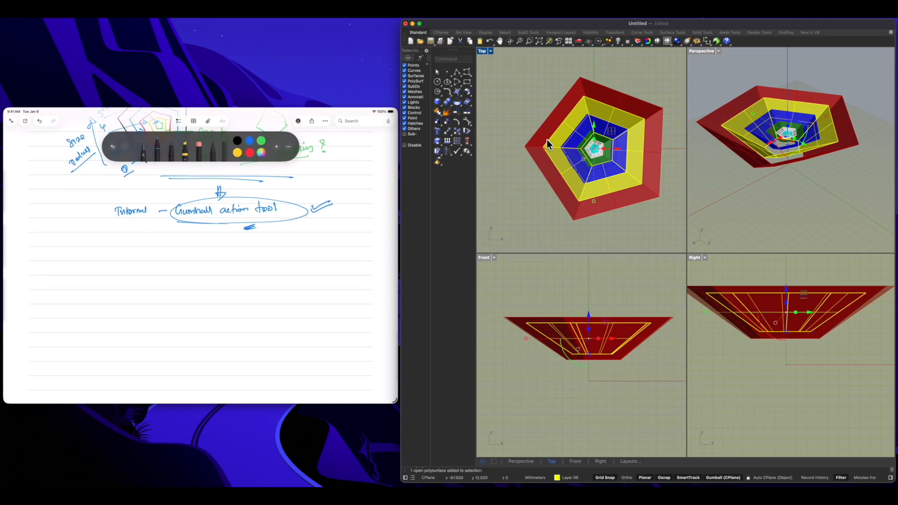
pyautogui.click(548, 143)
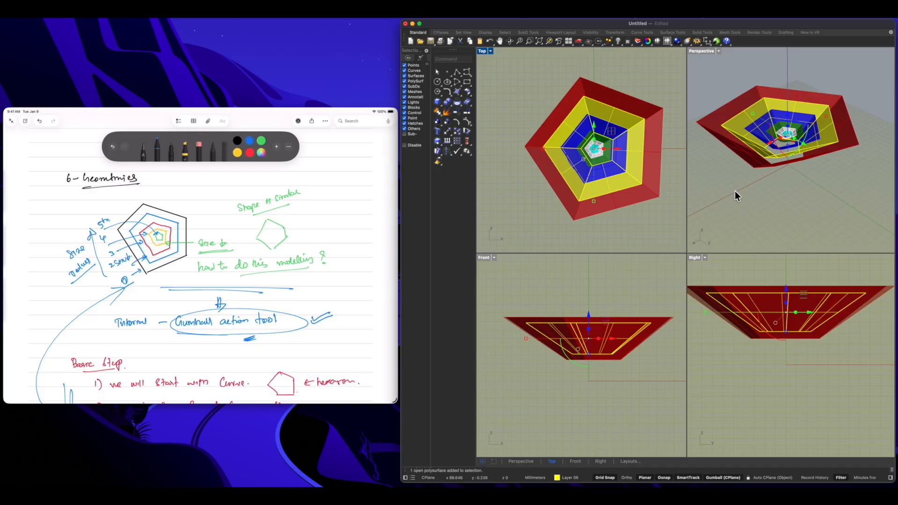
pyautogui.click(736, 176)
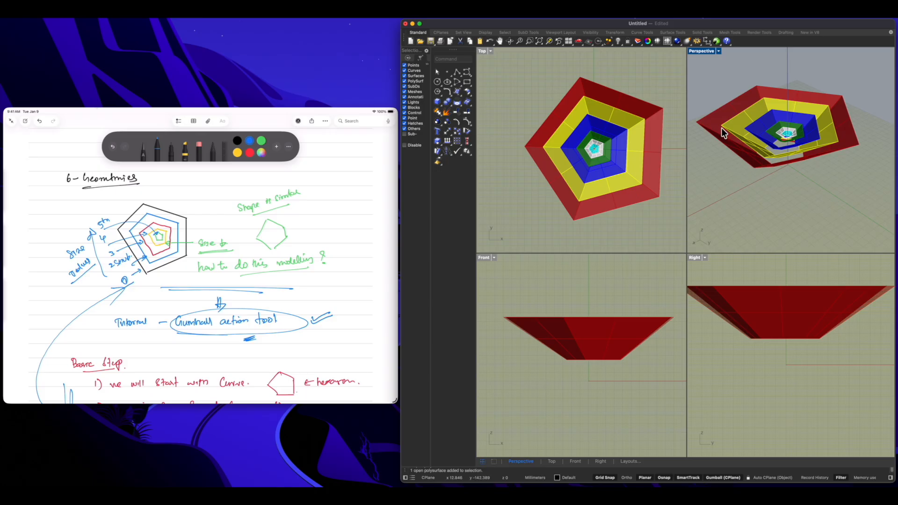
# Delete all the nested pentagonal polysurfaces, including the outer red one, to empty the model.
pyautogui.moveTo(693, 75); pyautogui.dragTo(870, 187)
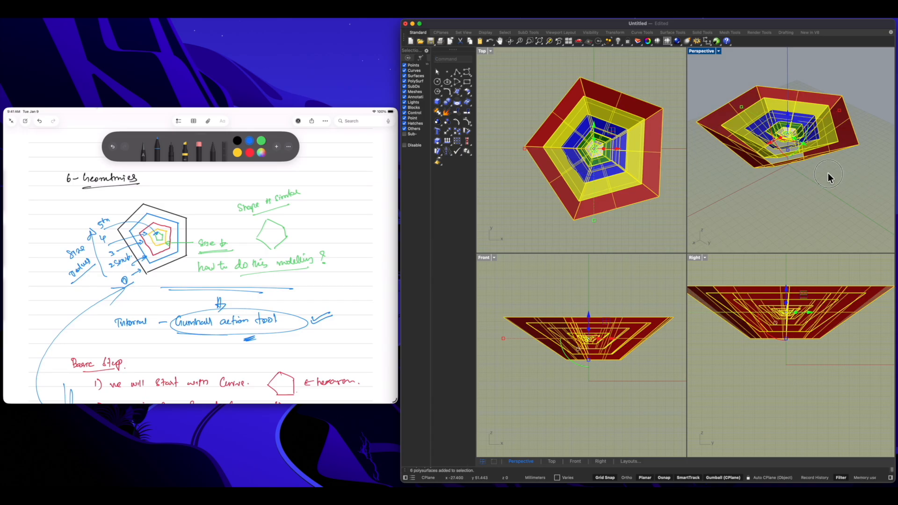
pyautogui.press('Escape')
pyautogui.moveTo(707, 82); pyautogui.dragTo(852, 180)
pyautogui.press('Delete')
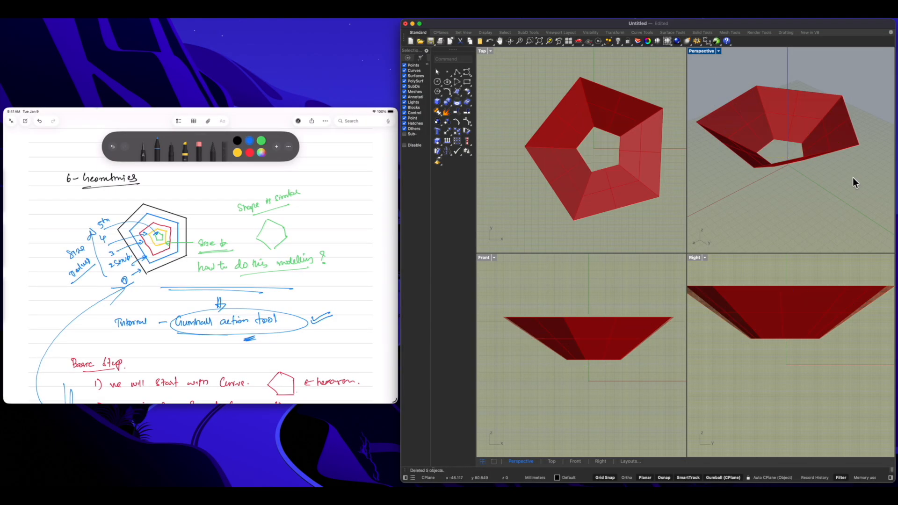
pyautogui.moveTo(710, 80); pyautogui.dragTo(867, 184)
pyautogui.press('Delete')
pyautogui.click(779, 129)
pyautogui.press('Delete')
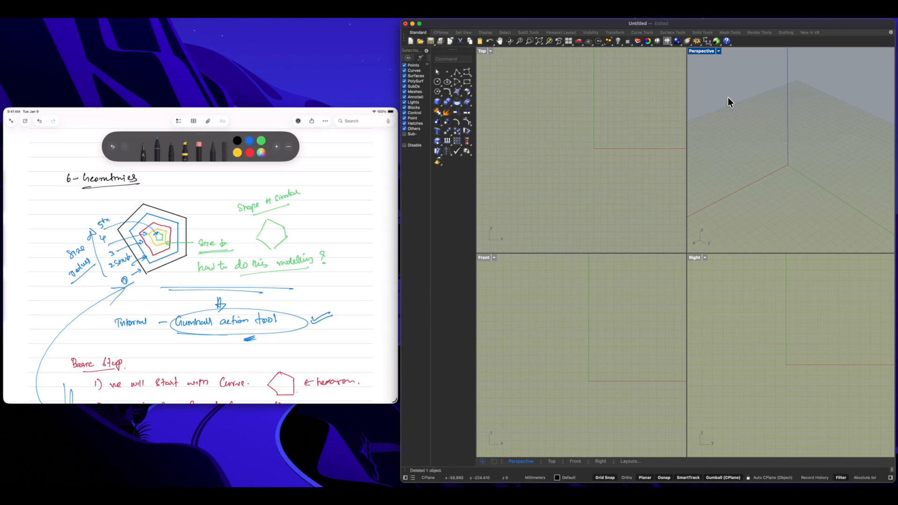
# Maximize the Perspective viewport and draw a circle centred at 0,0,0 with a radius of 50 mm.
pyautogui.doubleClick(693, 52)
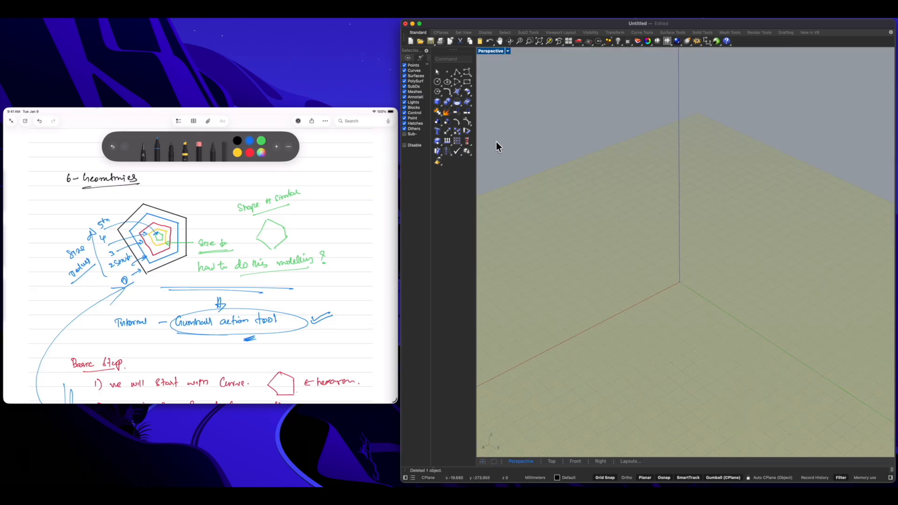
pyautogui.click(440, 85)
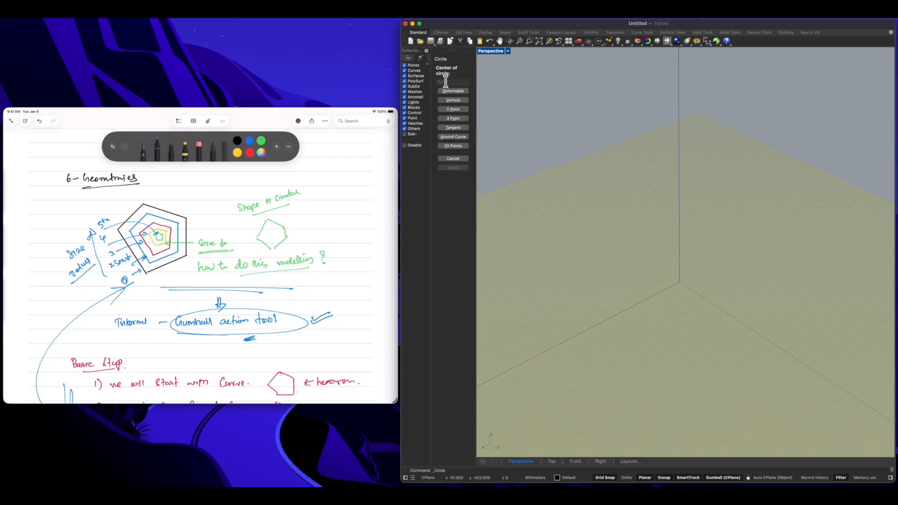
pyautogui.click(452, 159)
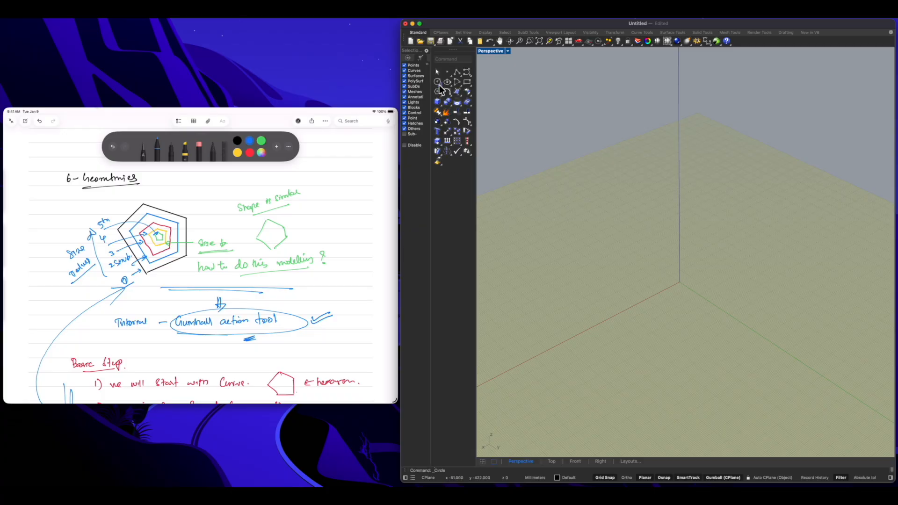
pyautogui.click(440, 86)
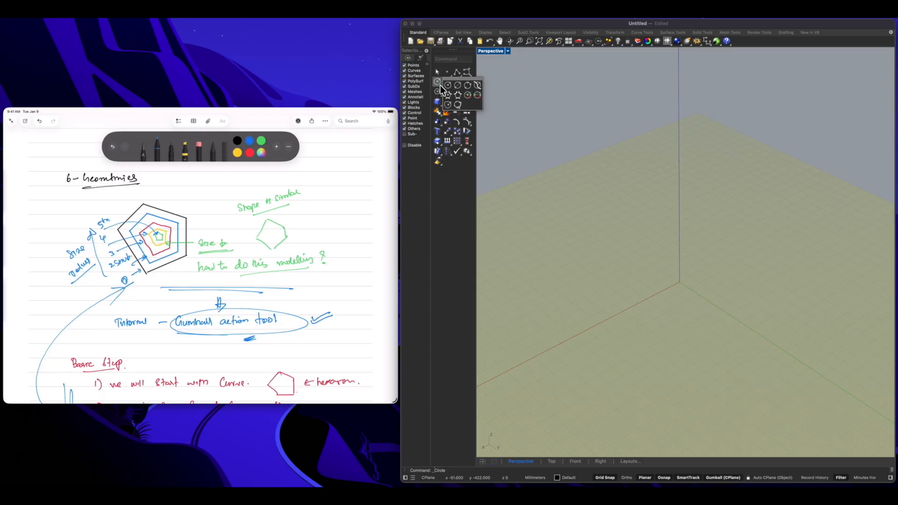
pyautogui.click(448, 87)
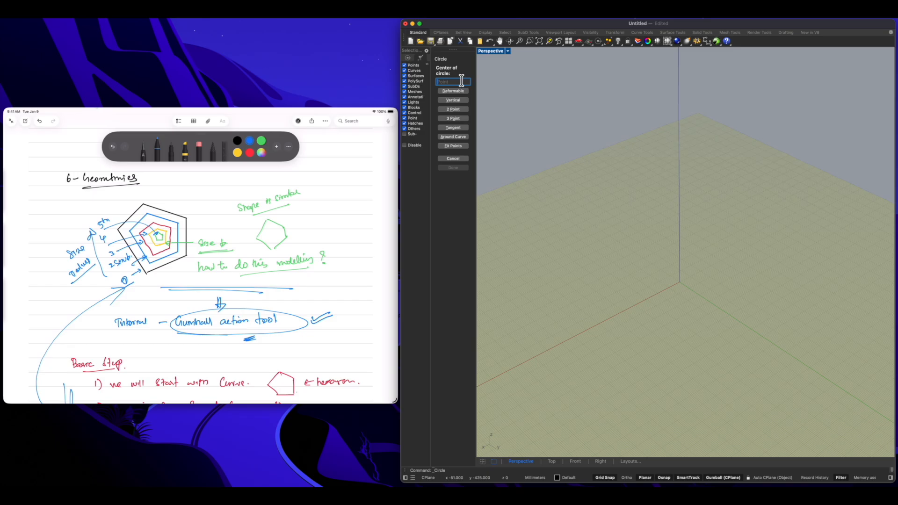
pyautogui.write('0,0,0')
pyautogui.press('Return')
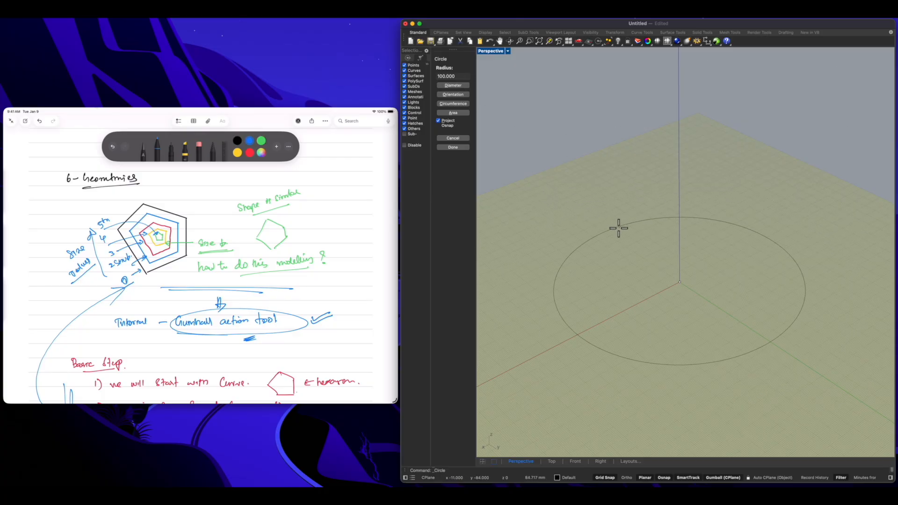
pyautogui.moveTo(456, 76); pyautogui.dragTo(417, 73)
pyautogui.press('Return')
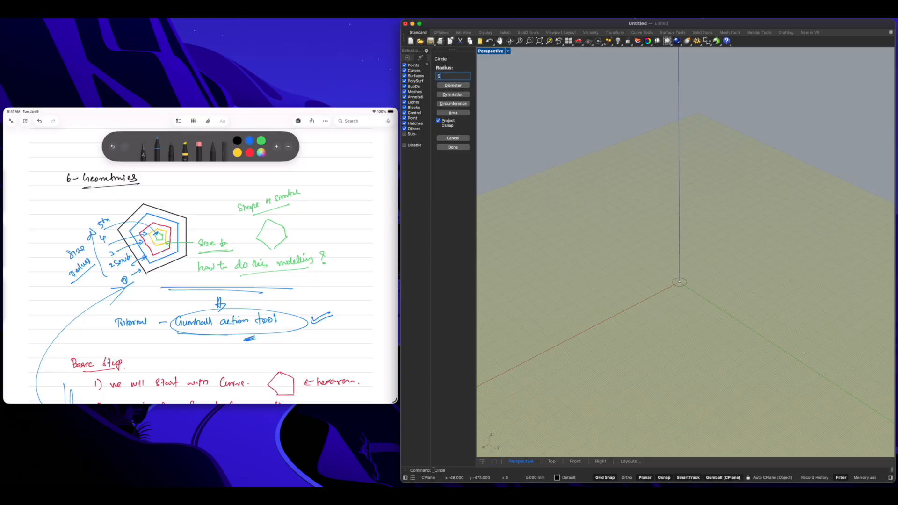
# Draw a second circle above the first, centred at 0,0,50 with a radius of 100 mm.
pyautogui.moveTo(641, 315)
pyautogui.mouseDown(button='right')
pyautogui.moveTo(622, 324)
pyautogui.moveTo(652, 321)
pyautogui.moveTo(633, 323)
pyautogui.mouseUp(button='right')
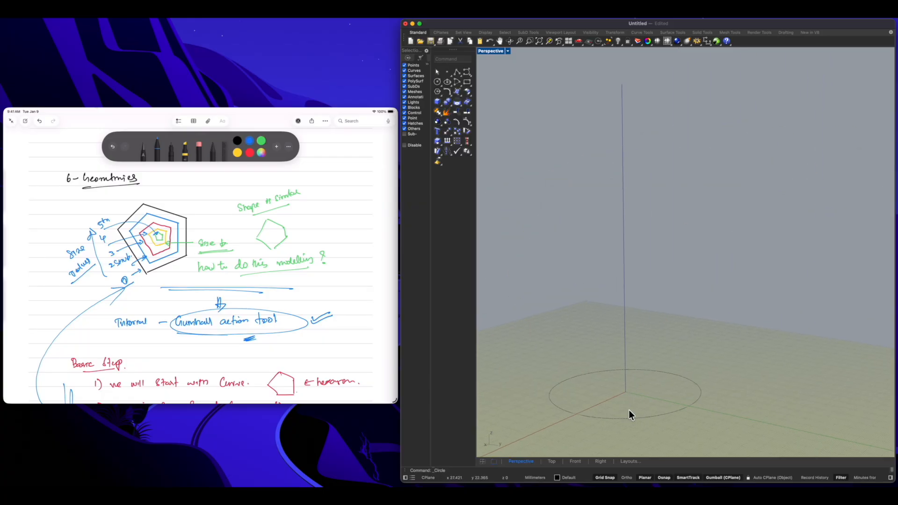
pyautogui.moveTo(628, 397); pyautogui.dragTo(630, 391, button='right')
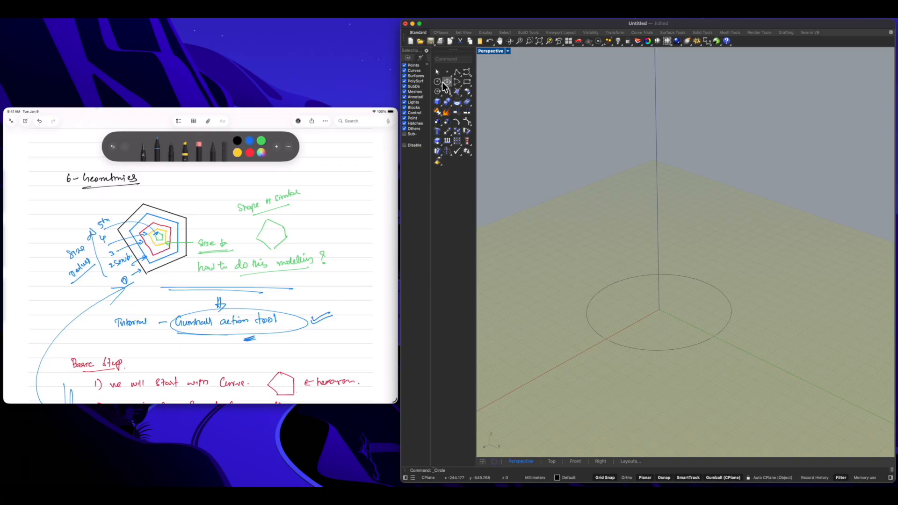
pyautogui.moveTo(619, 422); pyautogui.dragTo(543, 393, button='right')
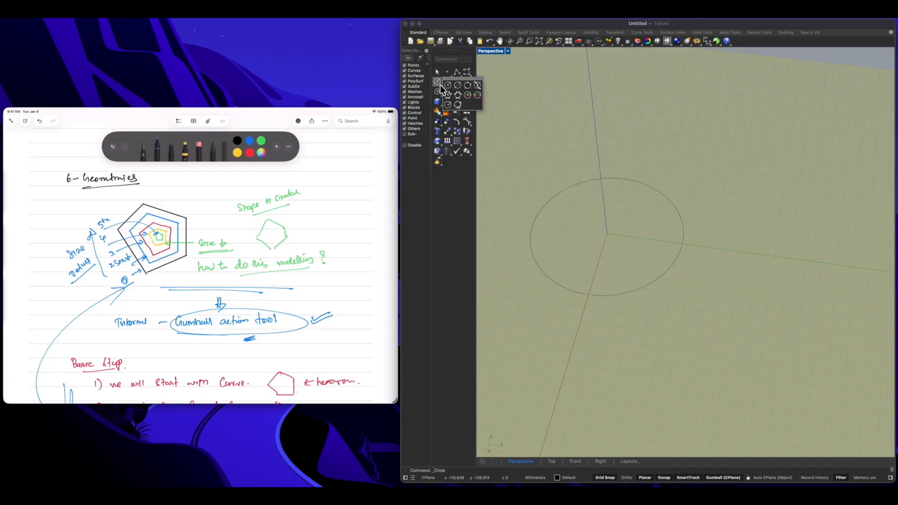
pyautogui.click(439, 86)
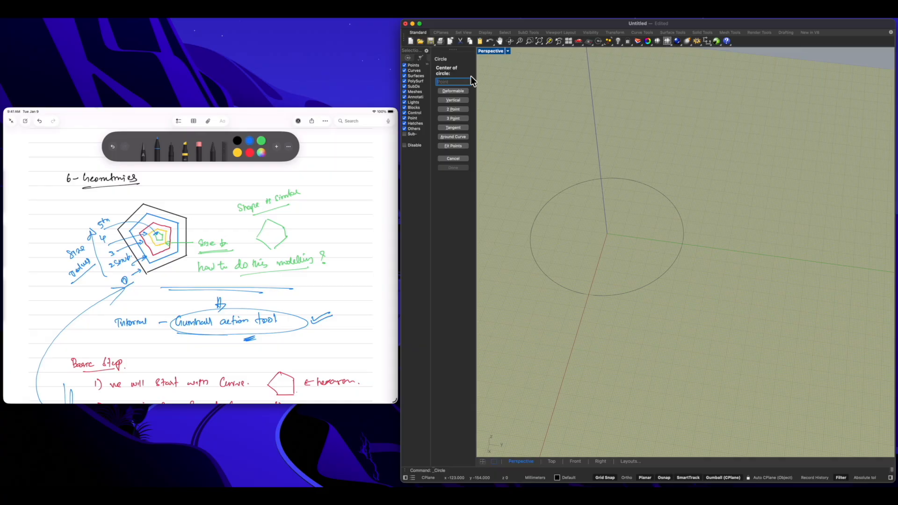
pyautogui.write('0,0,')
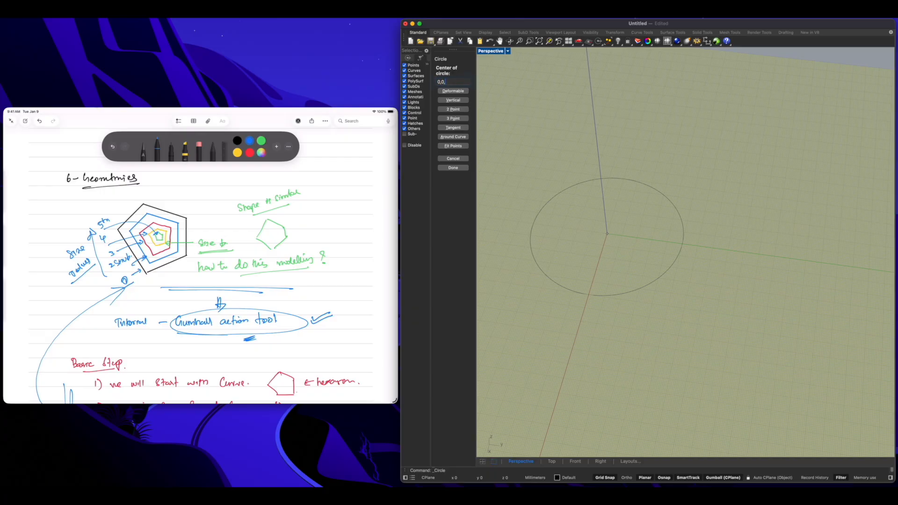
pyautogui.write('50')
pyautogui.click(448, 168)
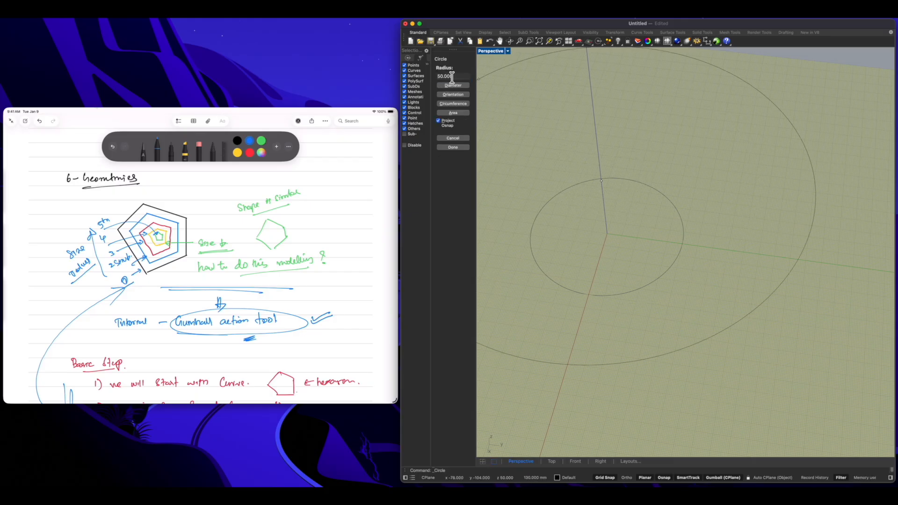
pyautogui.moveTo(460, 76); pyautogui.dragTo(437, 76)
pyautogui.write('100')
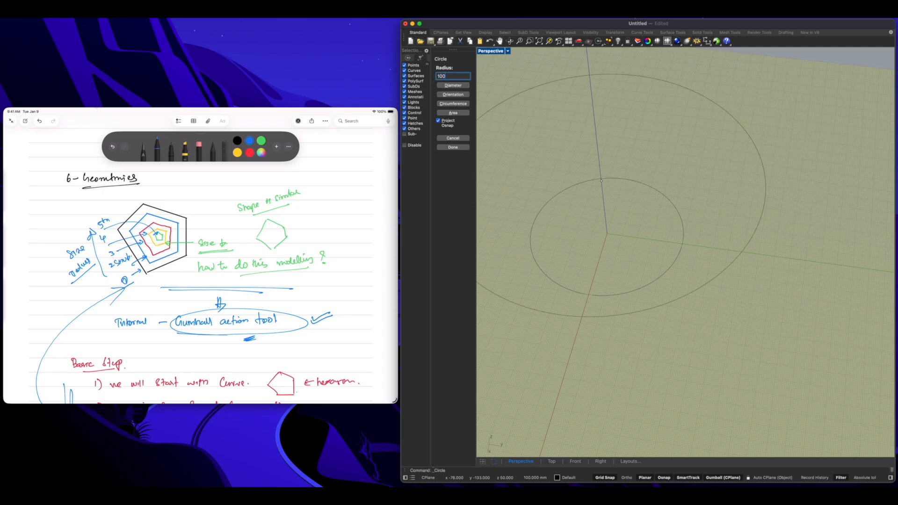
pyautogui.press('Return')
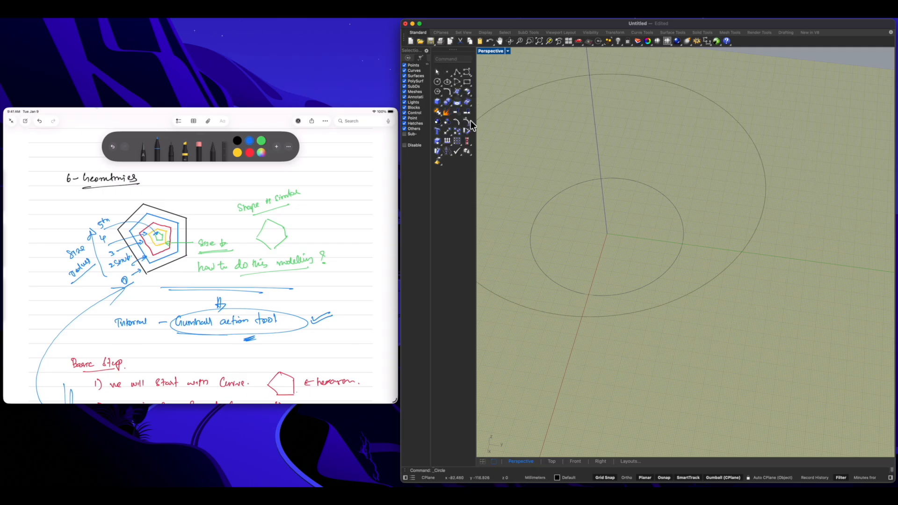
# Return to the four-viewport layout with both circles in view.
pyautogui.scroll(-5, 580, 225)
pyautogui.moveTo(591, 260); pyautogui.dragTo(575, 239, button='right')
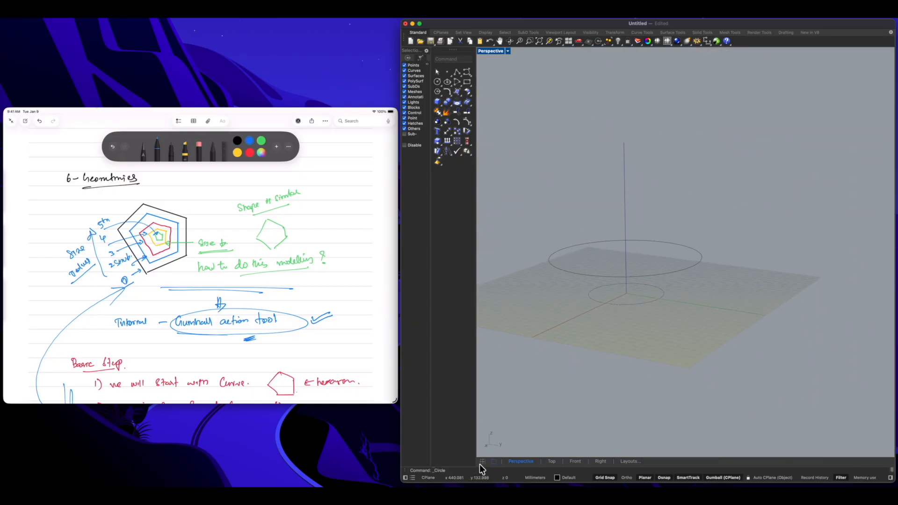
pyautogui.click(482, 462)
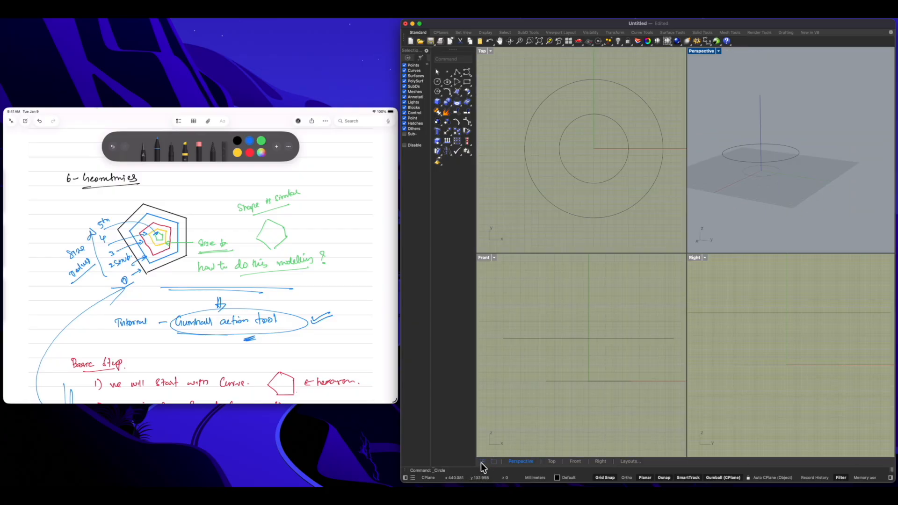
# Check the small and large circles one after the other in the Front and Right views to compare their heights.
pyautogui.click(602, 339)
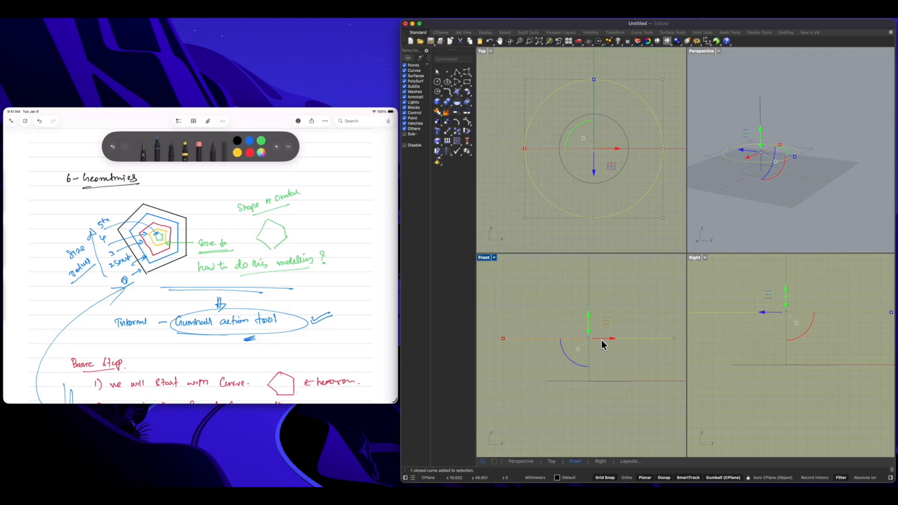
pyautogui.click(597, 381)
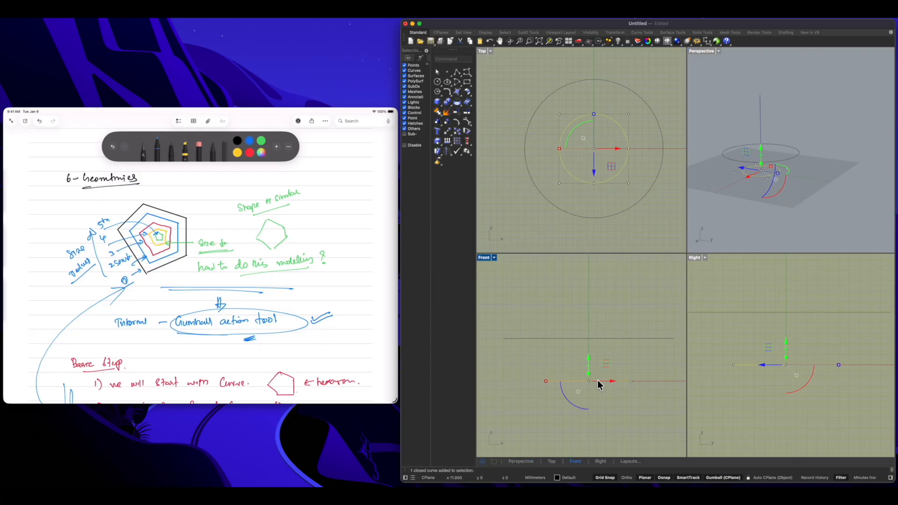
pyautogui.click(756, 314)
pyautogui.click(754, 313)
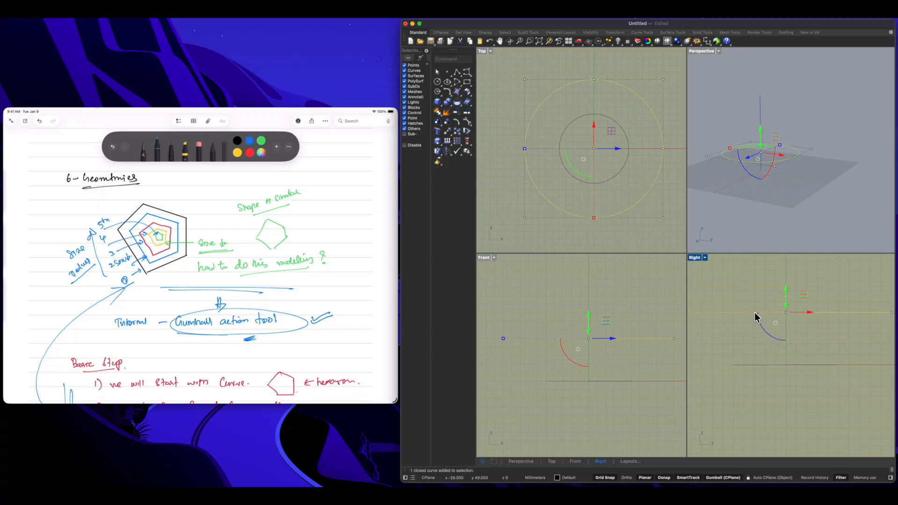
pyautogui.click(757, 365)
pyautogui.click(756, 309)
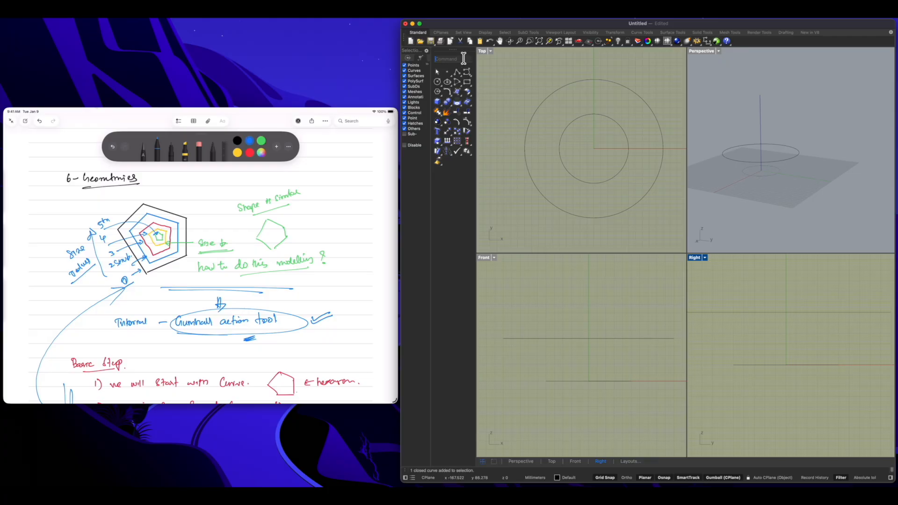
# In a maximized Perspective viewport, choose both the small and the large circle as the curves for a Loft.
pyautogui.write('Loft')
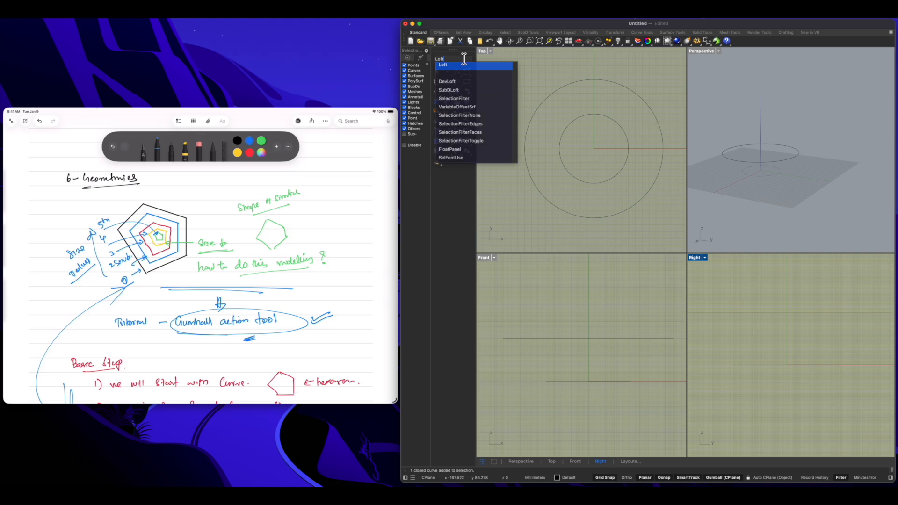
pyautogui.press('Return')
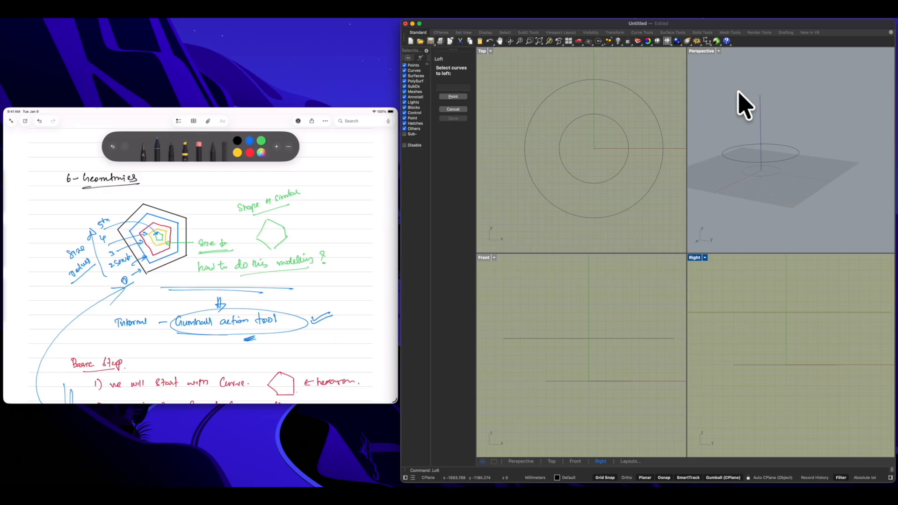
pyautogui.doubleClick(701, 51)
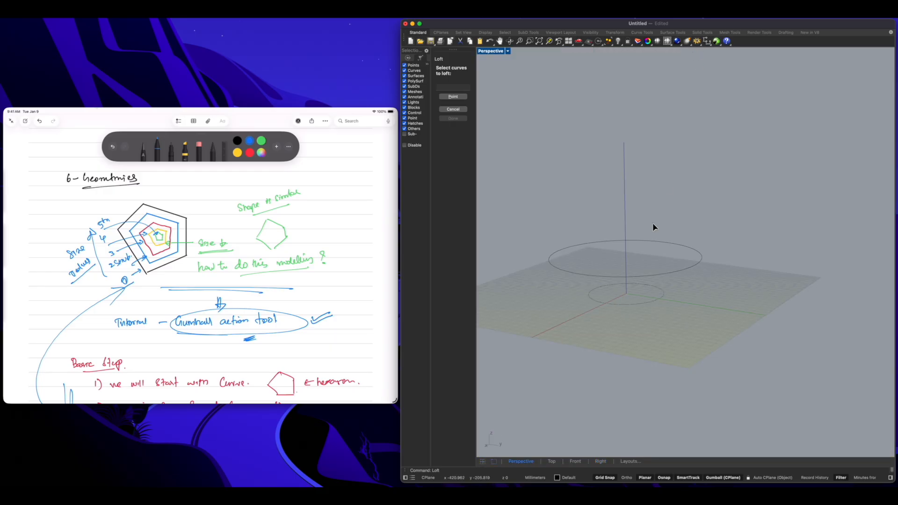
pyautogui.scroll(2, 546, 253)
pyautogui.scroll(2, 608, 264)
pyautogui.scroll(2, 752, 286)
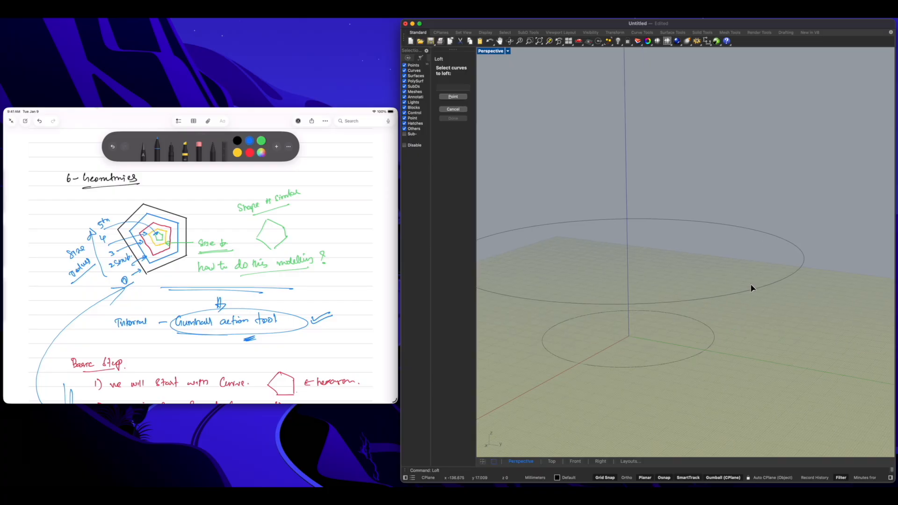
pyautogui.scroll(1, 653, 313)
pyautogui.moveTo(634, 342); pyautogui.dragTo(509, 351, button='right')
pyautogui.moveTo(637, 310); pyautogui.dragTo(682, 316, button='right')
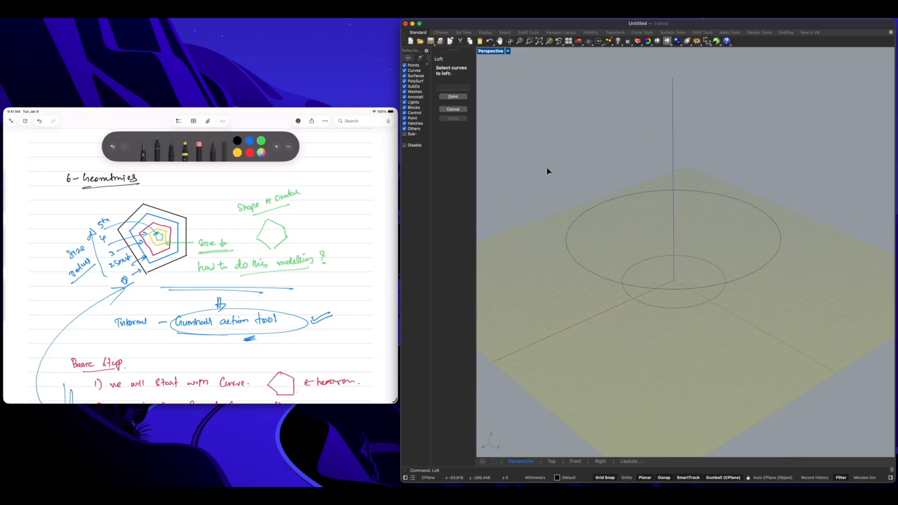
pyautogui.click(660, 308)
pyautogui.click(623, 283)
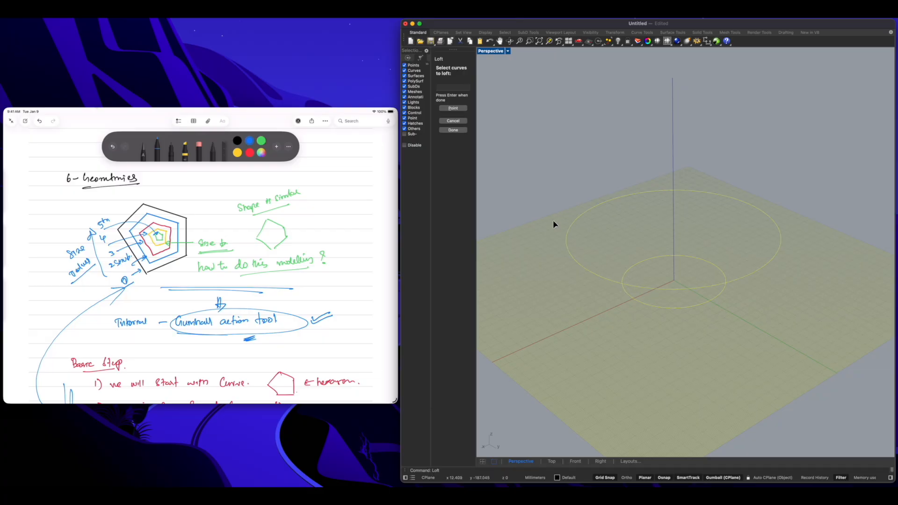
pyautogui.click(459, 130)
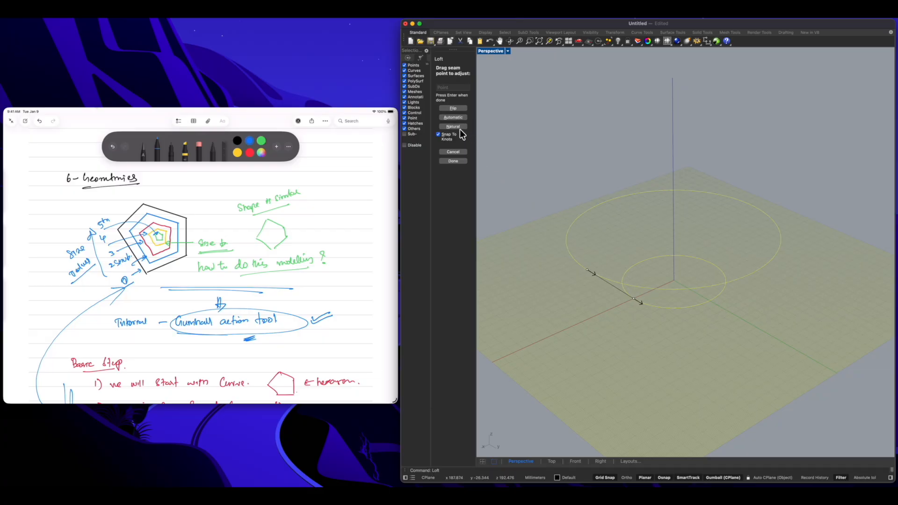
# Accept the seam points and create the loft with the Normal style and cross-section curves not simplified.
pyautogui.moveTo(615, 316); pyautogui.dragTo(637, 302, button='right')
pyautogui.moveTo(539, 363); pyautogui.dragTo(533, 353, button='right')
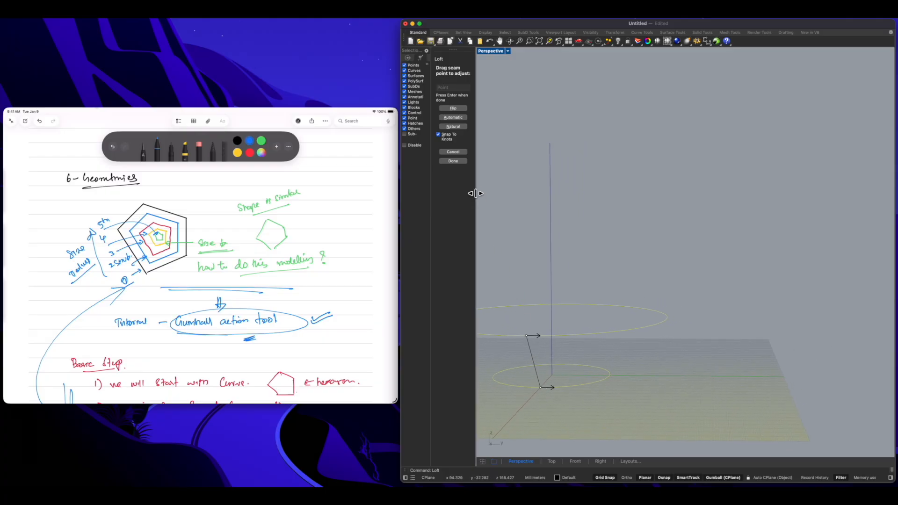
pyautogui.click(453, 161)
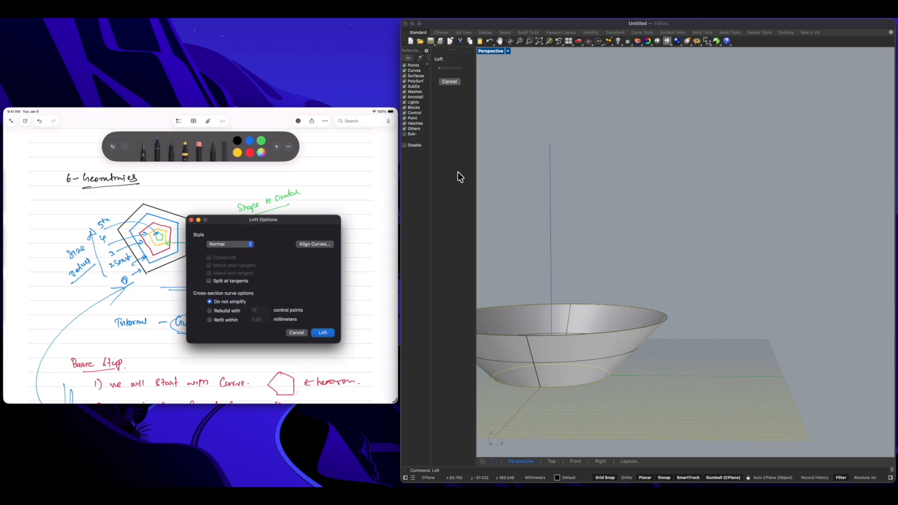
pyautogui.click(323, 333)
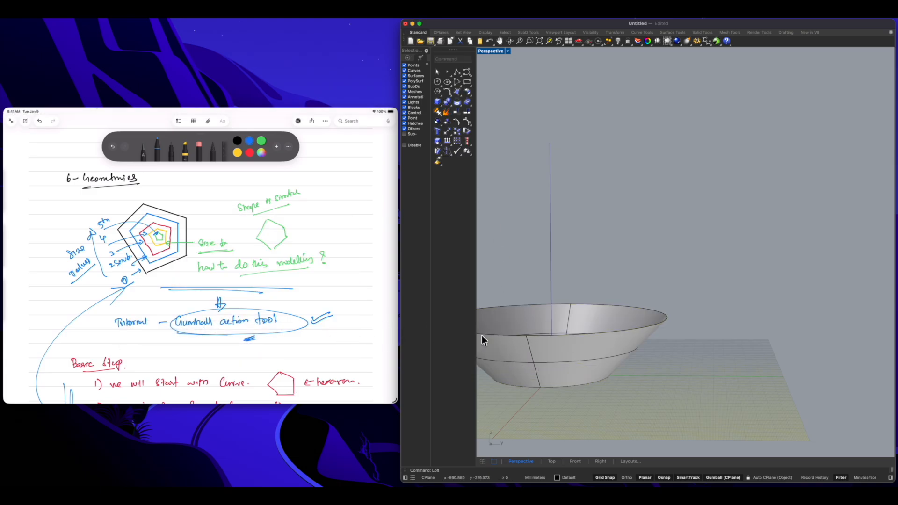
# Examine the lofted conical surface from several angles, along with the handles of its Gumball.
pyautogui.moveTo(597, 344); pyautogui.dragTo(502, 373, button='right')
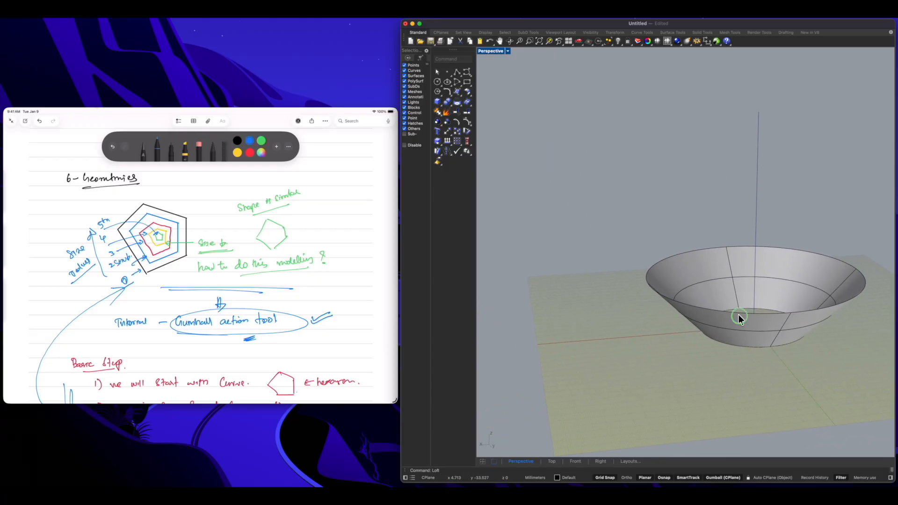
pyautogui.moveTo(738, 313); pyautogui.dragTo(746, 326, button='right')
pyautogui.moveTo(754, 261); pyautogui.dragTo(726, 299, button='right')
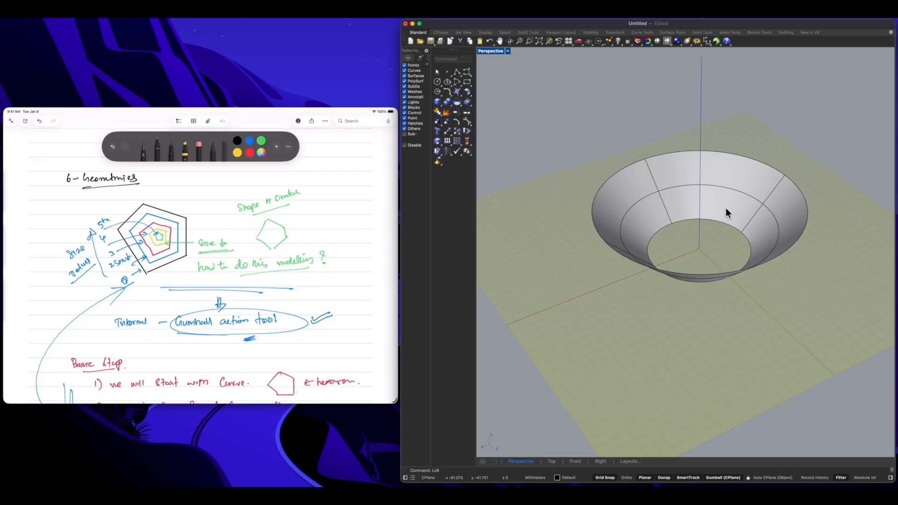
pyautogui.scroll(-5, 201, 262)
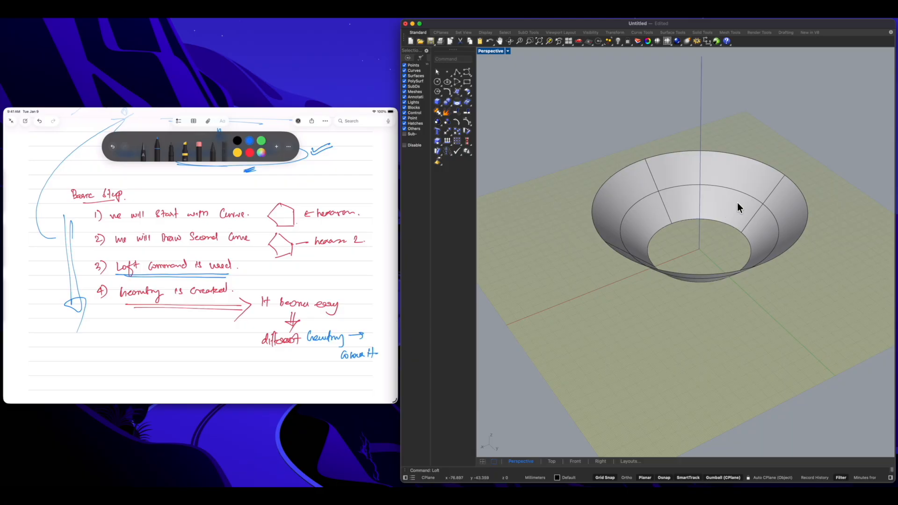
pyautogui.click(738, 202)
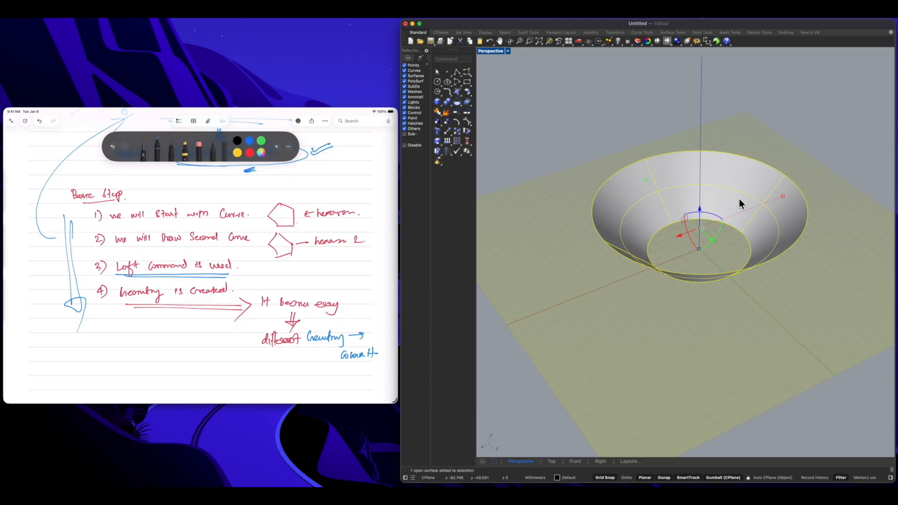
pyautogui.moveTo(675, 327)
pyautogui.mouseDown(button='right')
pyautogui.moveTo(694, 327)
pyautogui.moveTo(667, 327)
pyautogui.mouseUp(button='right')
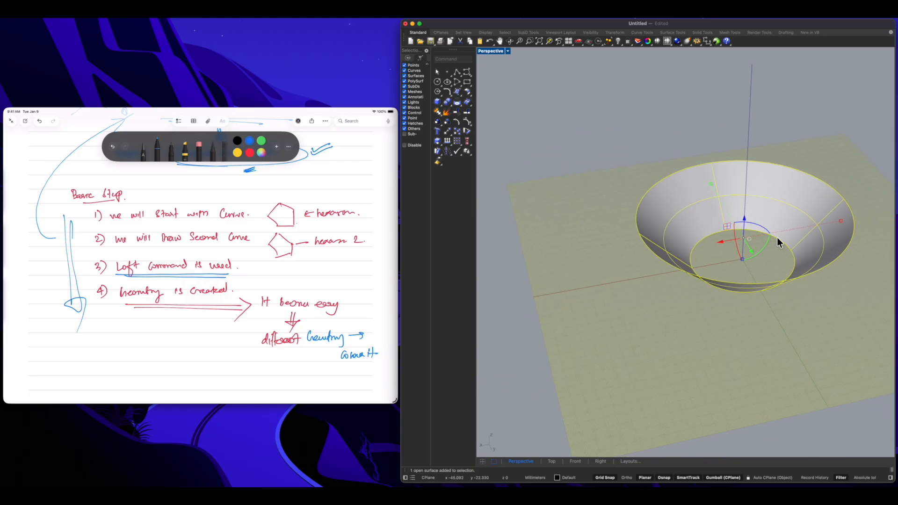
pyautogui.scroll(3, 777, 237)
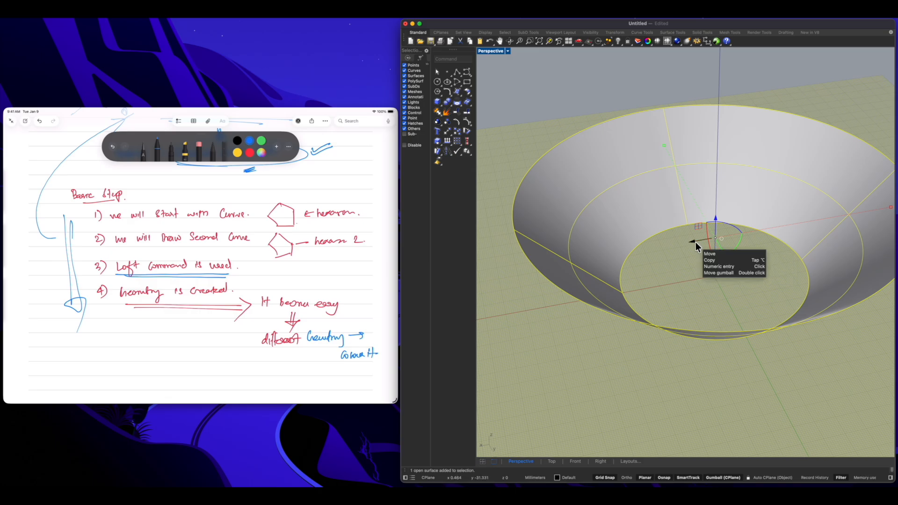
pyautogui.moveTo(686, 282); pyautogui.dragTo(686, 278, button='right')
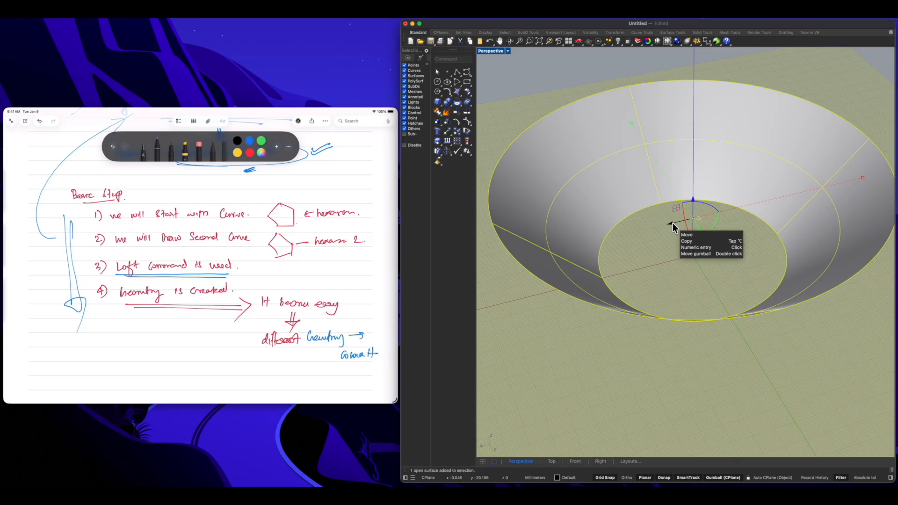
pyautogui.click(681, 272)
pyautogui.scroll(-3, 697, 272)
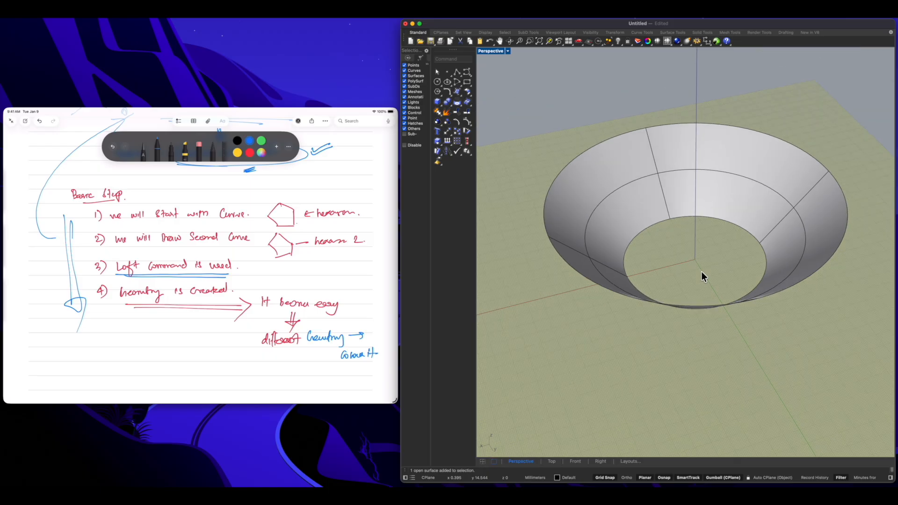
# Create two successively smaller copies of the lofted surface nested inside it by scaling with the Gumball.
pyautogui.click(705, 213)
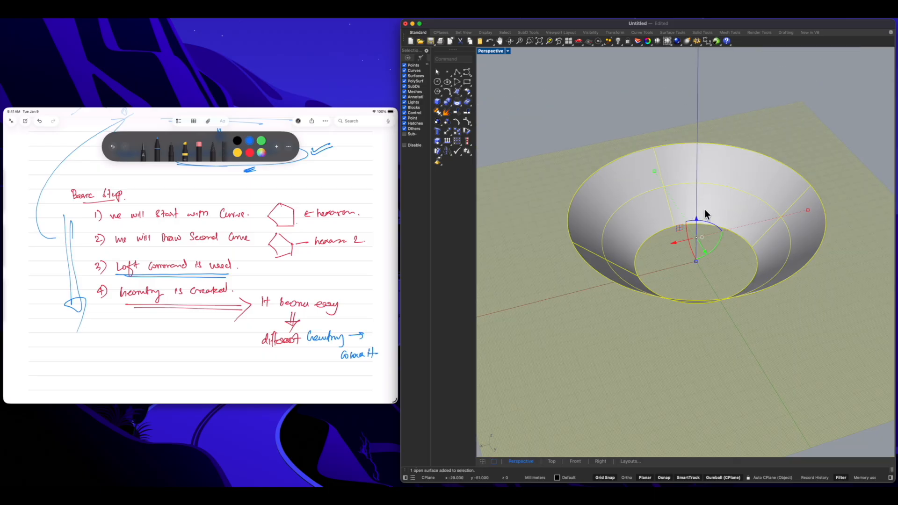
pyautogui.click(694, 284)
pyautogui.click(715, 199)
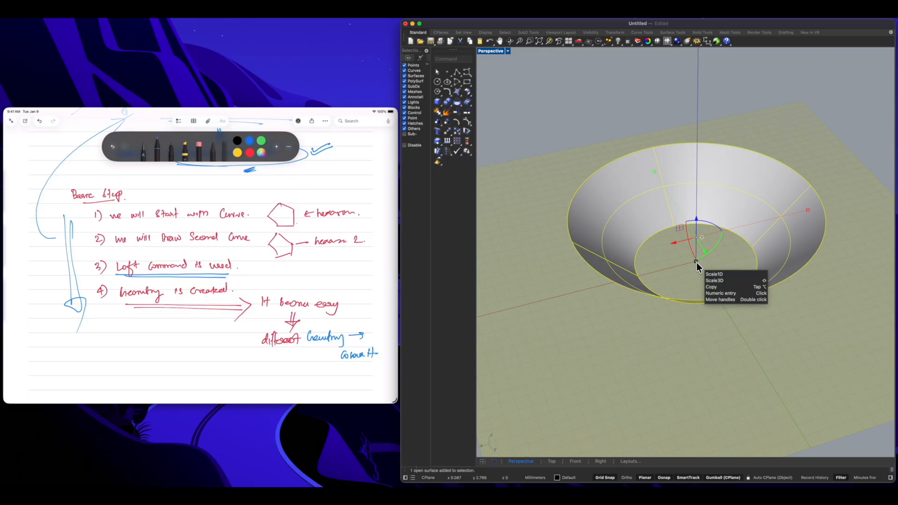
pyautogui.moveTo(696, 262); pyautogui.dragTo(697, 255)
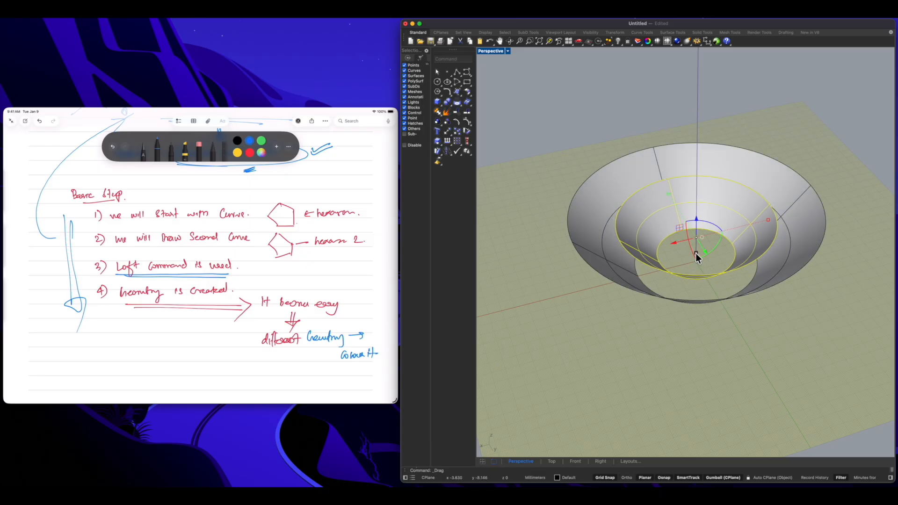
pyautogui.moveTo(695, 252); pyautogui.dragTo(695, 246)
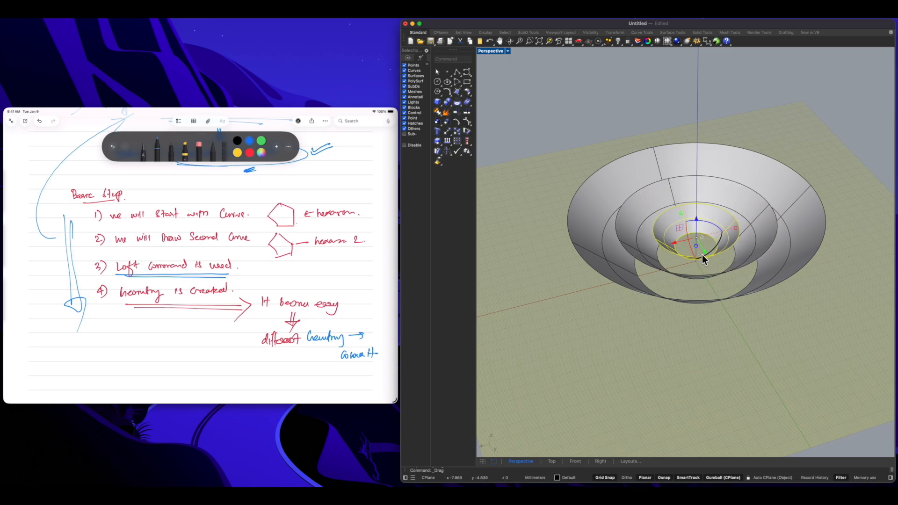
pyautogui.click(683, 316)
# Assign the outermost surface to the red Layer 01 in its object properties, keeping the properties window clear of the model.
pyautogui.moveTo(649, 336)
pyautogui.mouseDown(button='right')
pyautogui.moveTo(634, 343)
pyautogui.moveTo(662, 341)
pyautogui.moveTo(639, 332)
pyautogui.moveTo(651, 315)
pyautogui.moveTo(643, 321)
pyautogui.mouseUp(button='right')
pyautogui.scroll(-3, 661, 327)
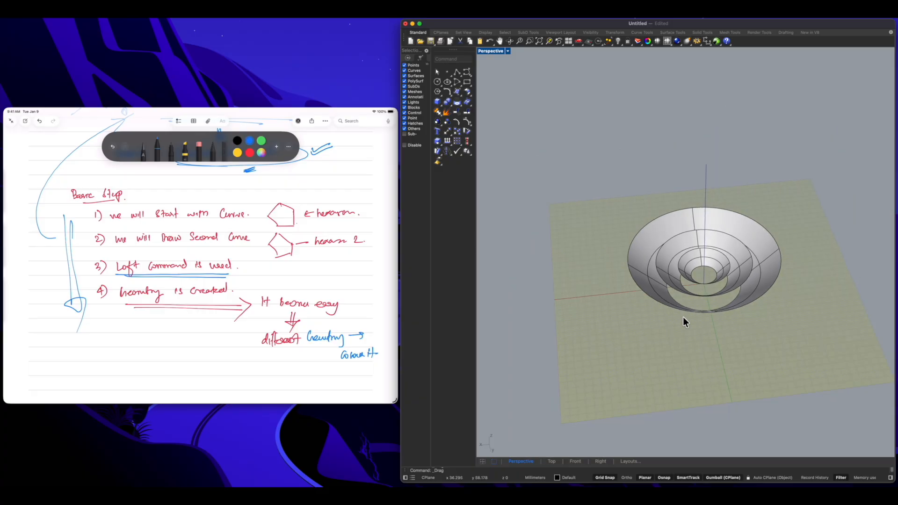
pyautogui.moveTo(702, 330)
pyautogui.mouseDown(button='right')
pyautogui.moveTo(723, 331)
pyautogui.moveTo(723, 307)
pyautogui.moveTo(706, 311)
pyautogui.moveTo(698, 330)
pyautogui.moveTo(715, 337)
pyautogui.mouseUp(button='right')
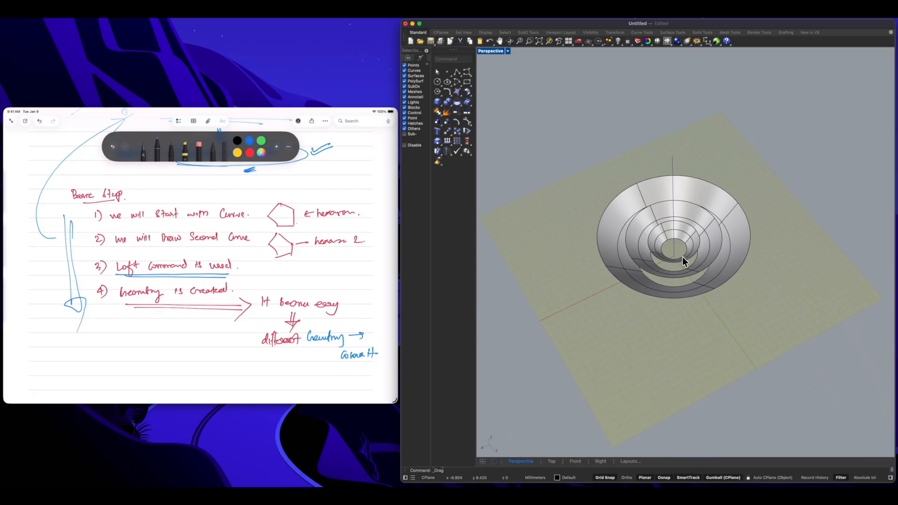
pyautogui.moveTo(720, 304); pyautogui.dragTo(694, 303, button='right')
pyautogui.click(650, 215)
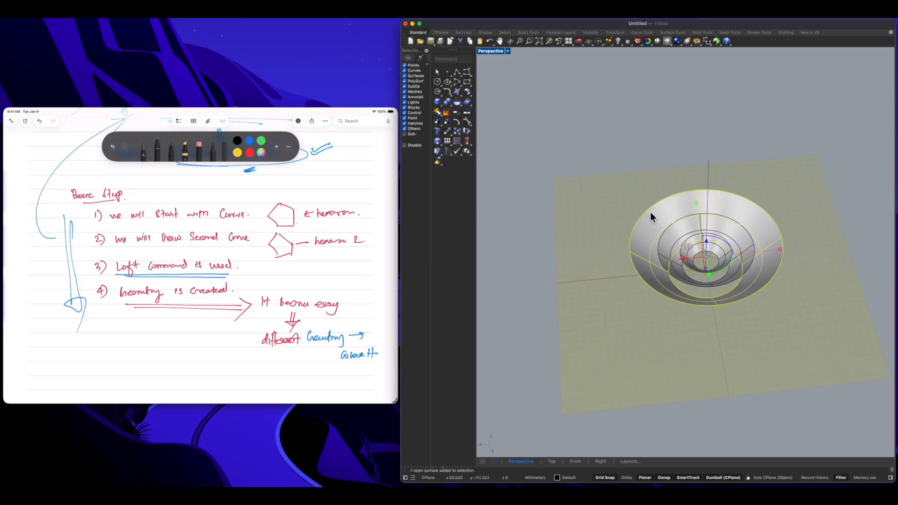
pyautogui.click(648, 41)
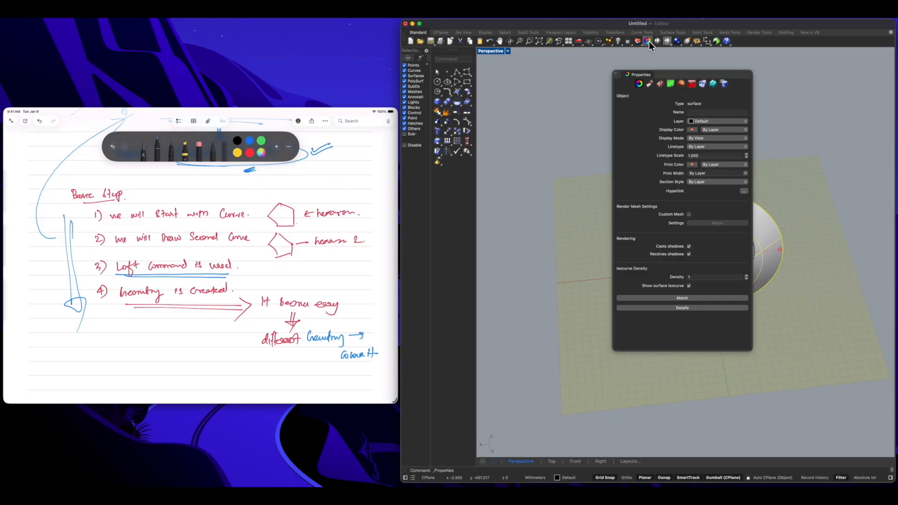
pyautogui.click(703, 122)
pyautogui.click(704, 131)
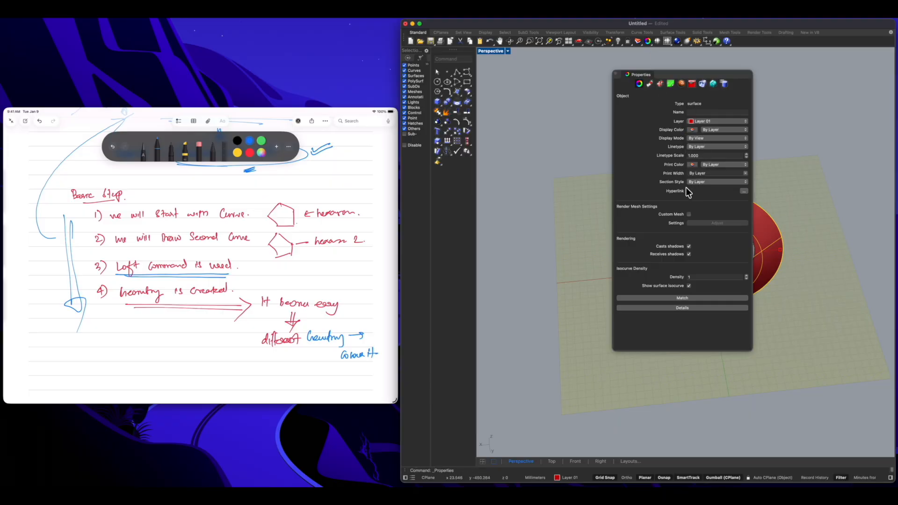
pyautogui.moveTo(666, 75); pyautogui.dragTo(795, 65)
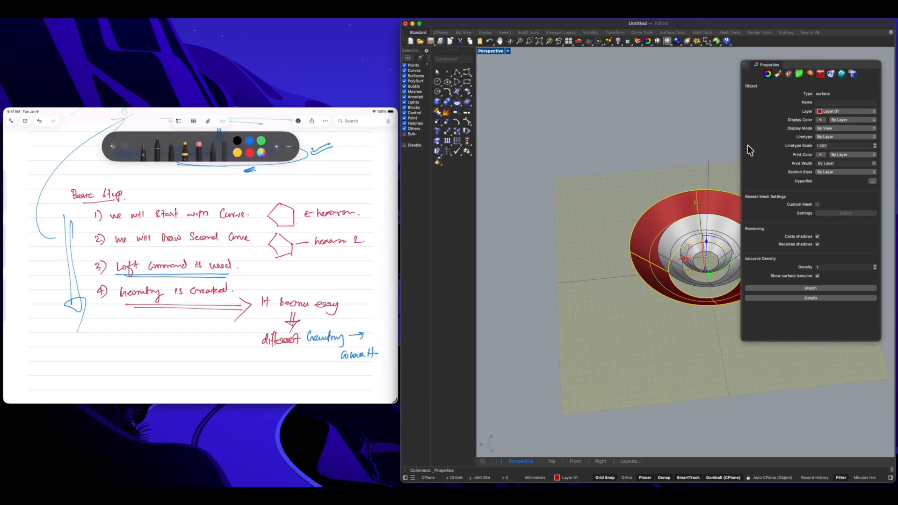
# Assign the middle nested surface to the purple Layer 02.
pyautogui.click(673, 227)
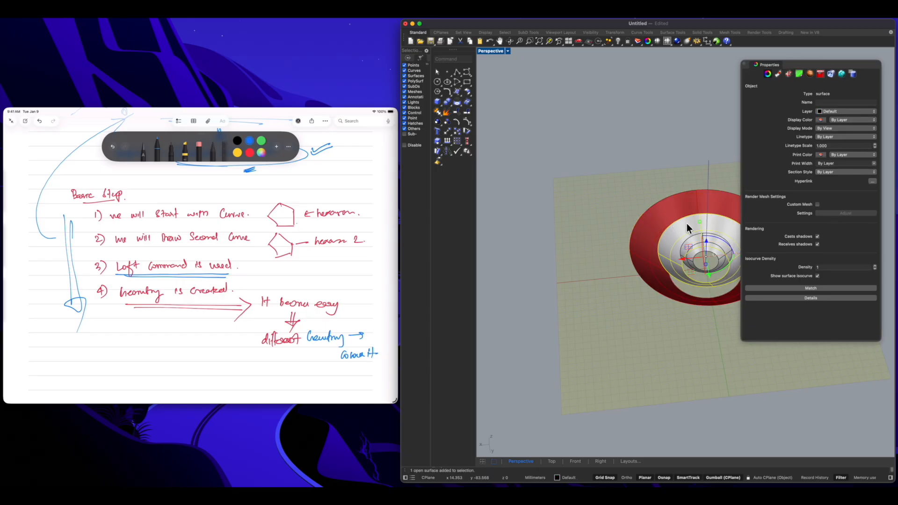
pyautogui.click(821, 114)
pyautogui.click(827, 124)
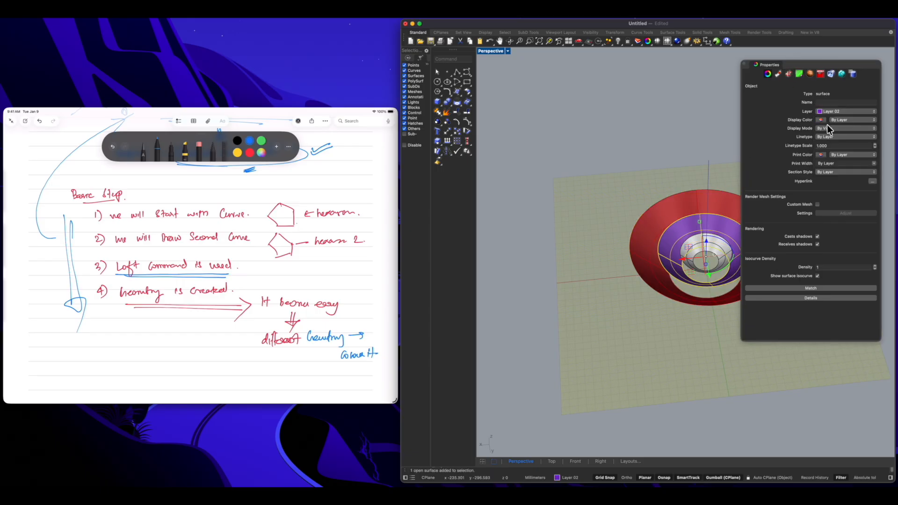
# Assign the innermost nested surface to the blue Layer 03 and close its object properties.
pyautogui.click(697, 247)
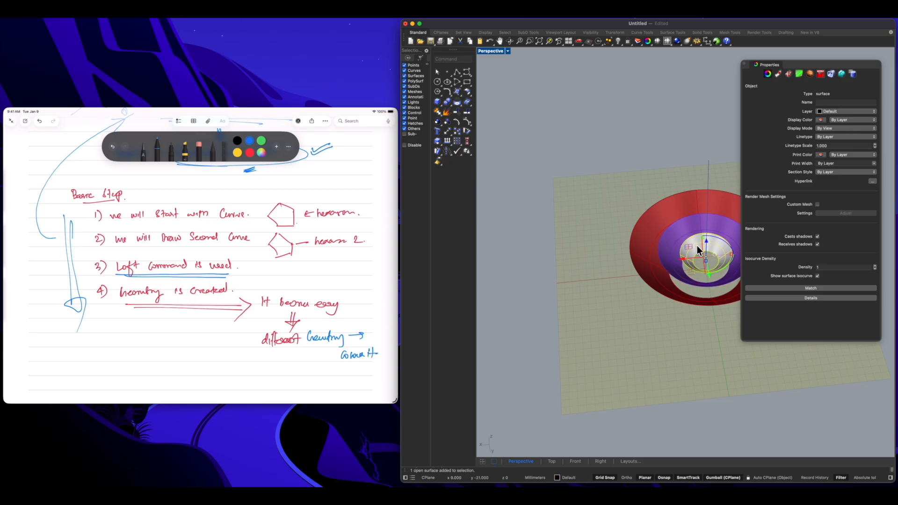
pyautogui.click(826, 112)
pyautogui.click(829, 132)
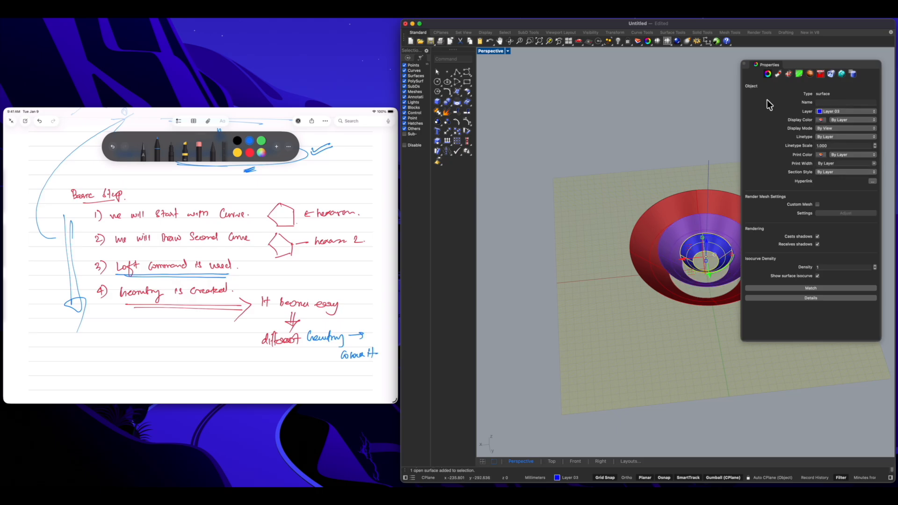
pyautogui.click(744, 64)
pyautogui.click(781, 186)
# Lift the purple and blue surfaces up out of the red one with the Gumball, leaving the blue one highest.
pyautogui.moveTo(784, 248); pyautogui.dragTo(714, 282, button='right')
pyautogui.click(708, 323)
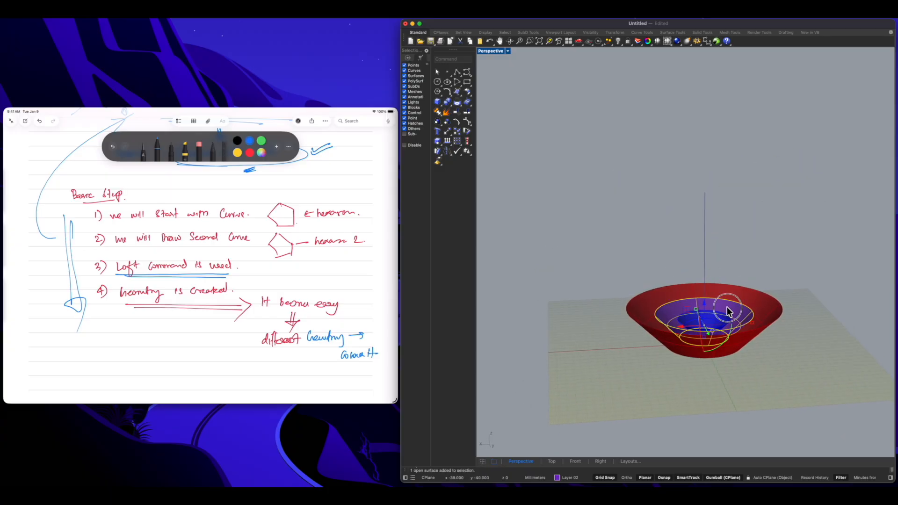
pyautogui.moveTo(706, 304); pyautogui.dragTo(705, 236)
pyautogui.click(713, 313)
pyautogui.moveTo(705, 305); pyautogui.dragTo(693, 182)
pyautogui.click(810, 245)
pyautogui.moveTo(810, 244); pyautogui.dragTo(621, 272, button='right')
# Slide the red surface horizontally off the origin and move the purple surface directly beneath it with the Gumball.
pyautogui.click(728, 234)
pyautogui.moveTo(692, 269); pyautogui.dragTo(737, 322)
pyautogui.click(714, 206)
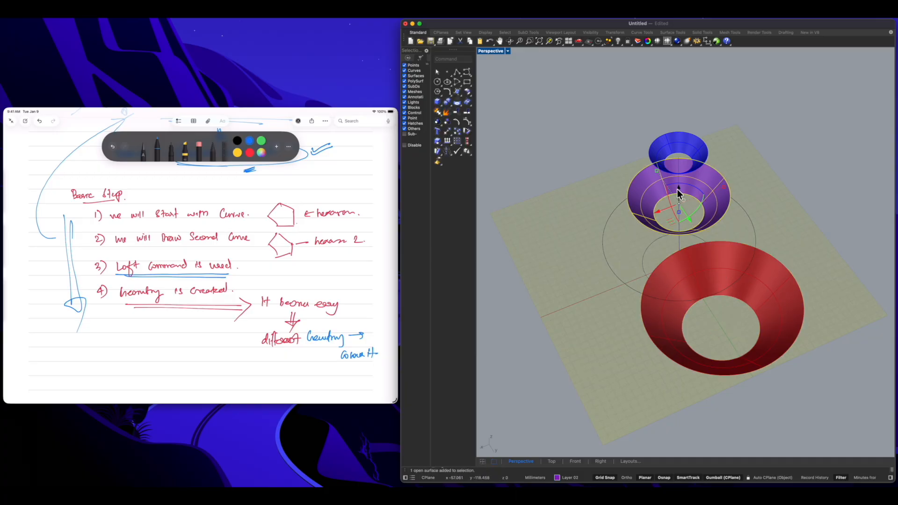
pyautogui.moveTo(692, 302); pyautogui.dragTo(626, 279, button='right')
pyautogui.moveTo(605, 260); pyautogui.dragTo(722, 408)
pyautogui.click(752, 425)
pyautogui.moveTo(751, 424); pyautogui.dragTo(567, 373, button='right')
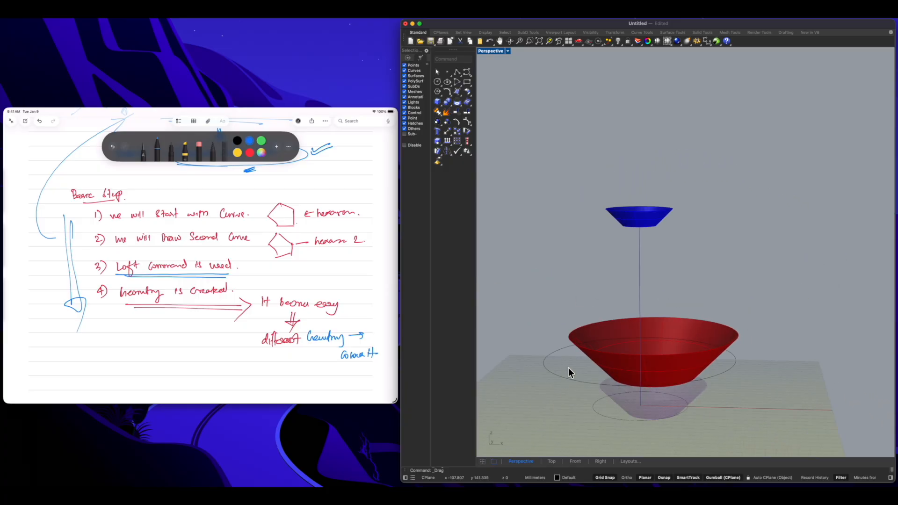
# Move the blue surface down with the Gumball and line it up beneath the purple surface.
pyautogui.click(633, 212)
pyautogui.moveTo(642, 197); pyautogui.dragTo(651, 425)
pyautogui.moveTo(678, 420); pyautogui.dragTo(630, 403, button='right')
pyautogui.moveTo(598, 408); pyautogui.dragTo(598, 426)
pyautogui.moveTo(645, 412); pyautogui.dragTo(637, 431, button='right')
pyautogui.moveTo(629, 430); pyautogui.dragTo(724, 430)
pyautogui.click(761, 421)
# Delete the three coloured surfaces and both circles so that the model is empty.
pyautogui.moveTo(685, 377); pyautogui.dragTo(747, 384, button='right')
pyautogui.moveTo(646, 363)
pyautogui.mouseDown(button='right')
pyautogui.moveTo(660, 388)
pyautogui.moveTo(707, 389)
pyautogui.moveTo(794, 355)
pyautogui.moveTo(705, 384)
pyautogui.moveTo(652, 335)
pyautogui.moveTo(602, 366)
pyautogui.moveTo(659, 366)
pyautogui.moveTo(646, 364)
pyautogui.mouseUp(button='right')
pyautogui.moveTo(526, 270); pyautogui.dragTo(780, 452)
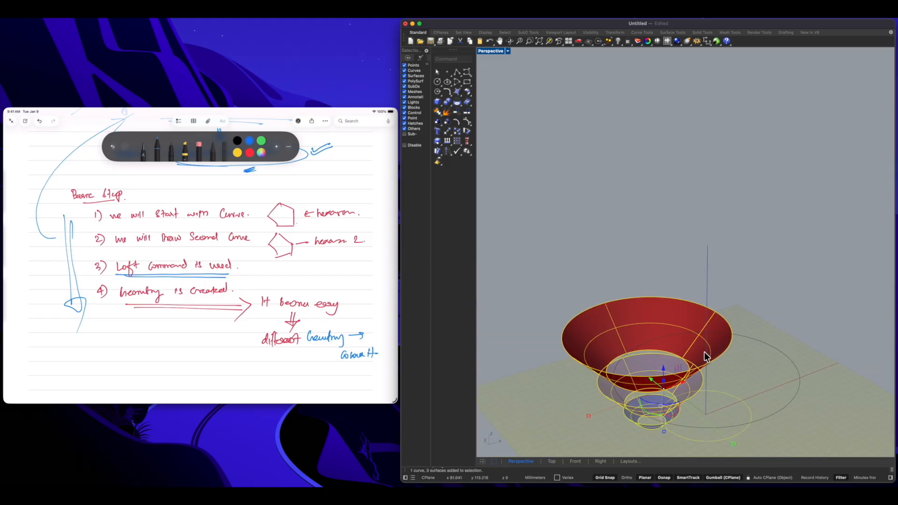
pyautogui.press('Delete')
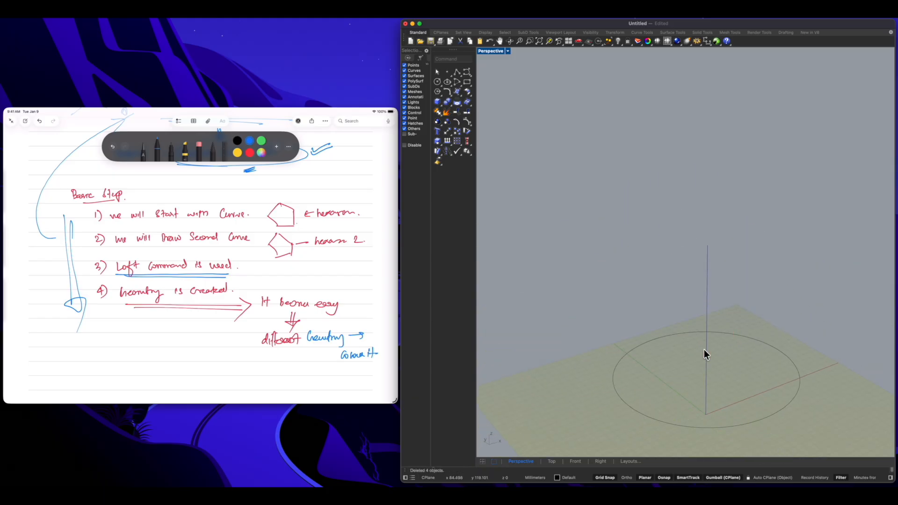
pyautogui.click(668, 336)
pyautogui.press('Delete')
# Draw an inscribed five-sided polygon centred at 0,0,0 with its corner at 50,0,0.
pyautogui.scroll(-5, 703, 361)
pyautogui.scroll(5, 711, 378)
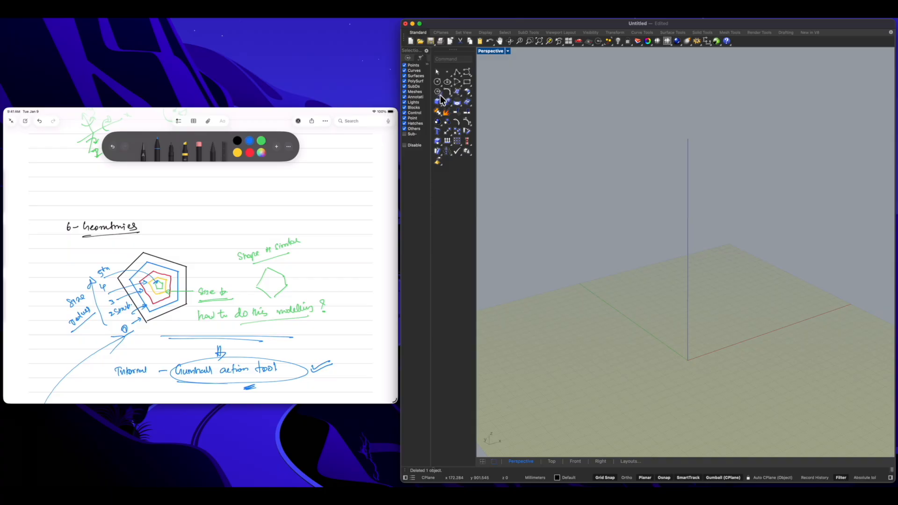
pyautogui.click(440, 95)
pyautogui.click(447, 96)
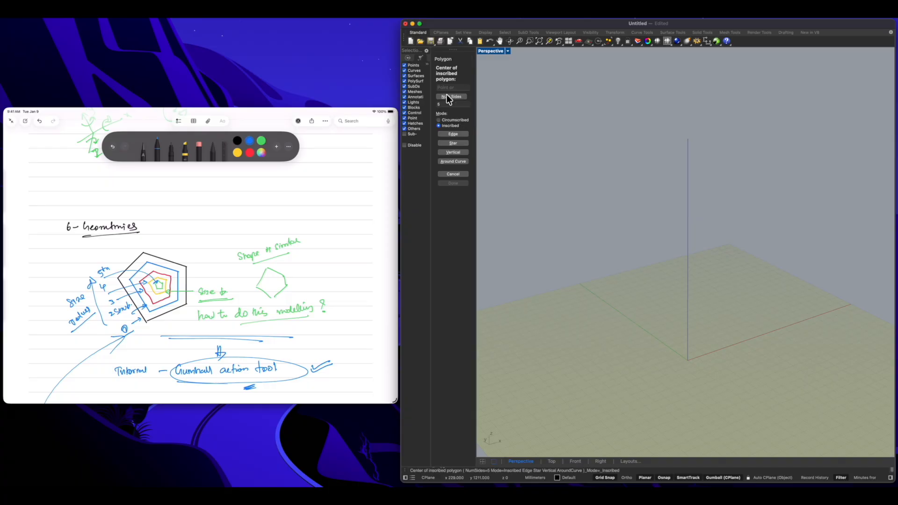
pyautogui.click(457, 88)
pyautogui.write('0,0,0')
pyautogui.press('Return')
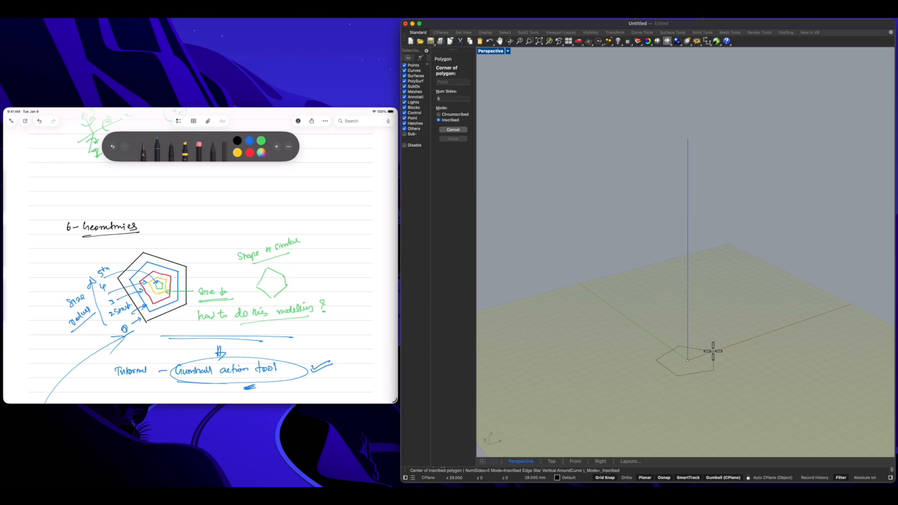
pyautogui.click(445, 82)
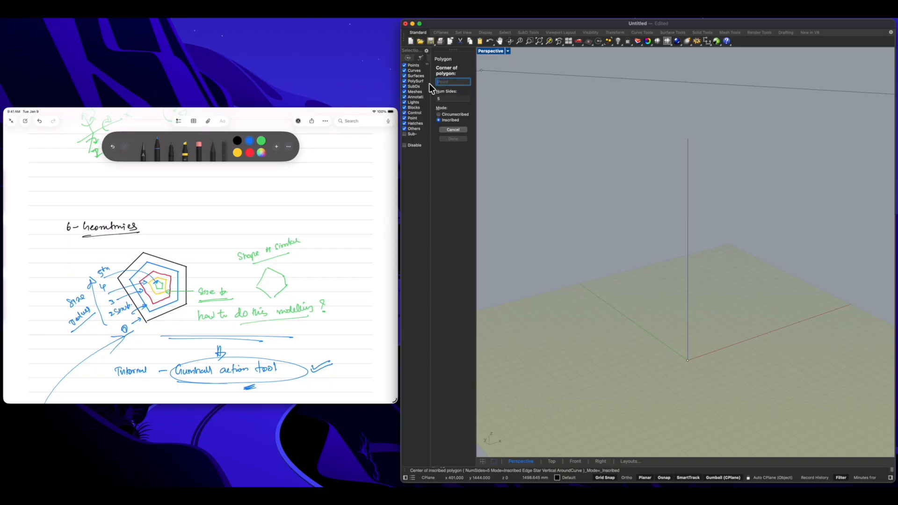
pyautogui.write('50')
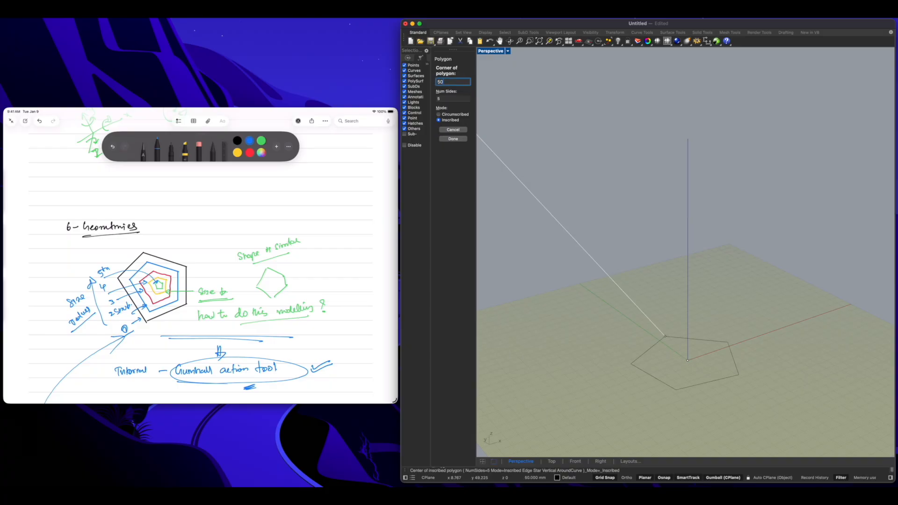
pyautogui.press('Return')
pyautogui.write('50,0,0')
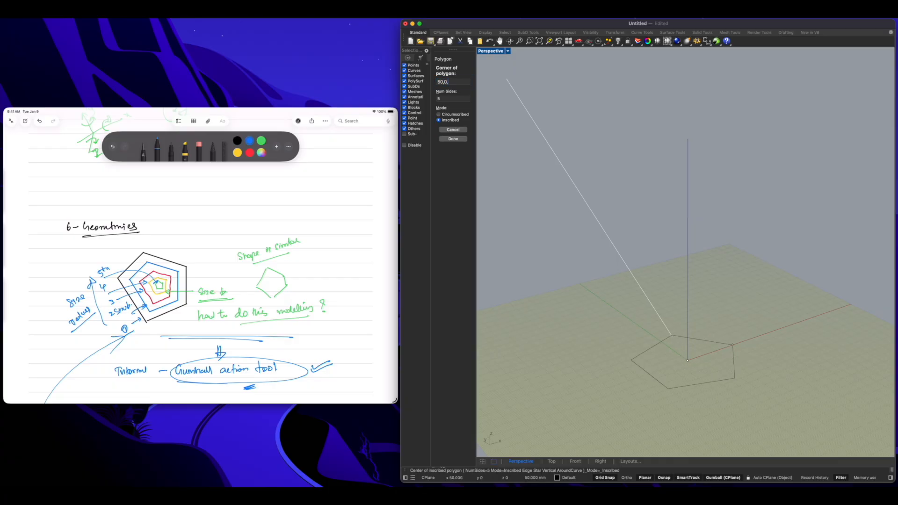
pyautogui.press('Return')
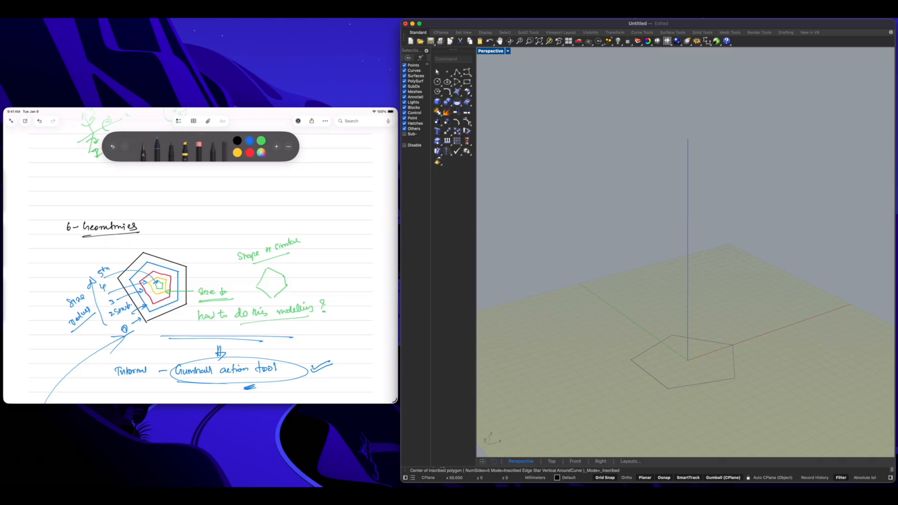
pyautogui.moveTo(679, 366); pyautogui.dragTo(654, 377, button='right')
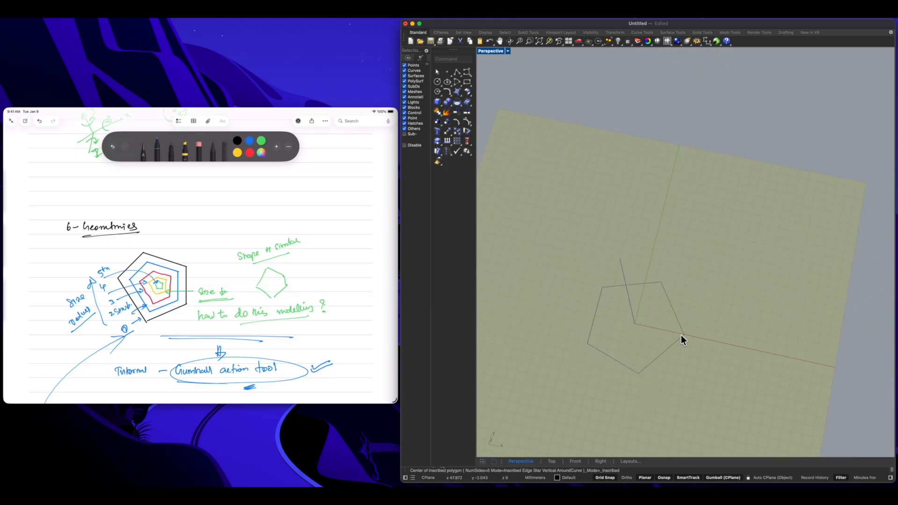
# Draw a larger inscribed five-sided polygon centred at 0,0,50, with its corner aligned with the first polygon's corner.
pyautogui.click(440, 94)
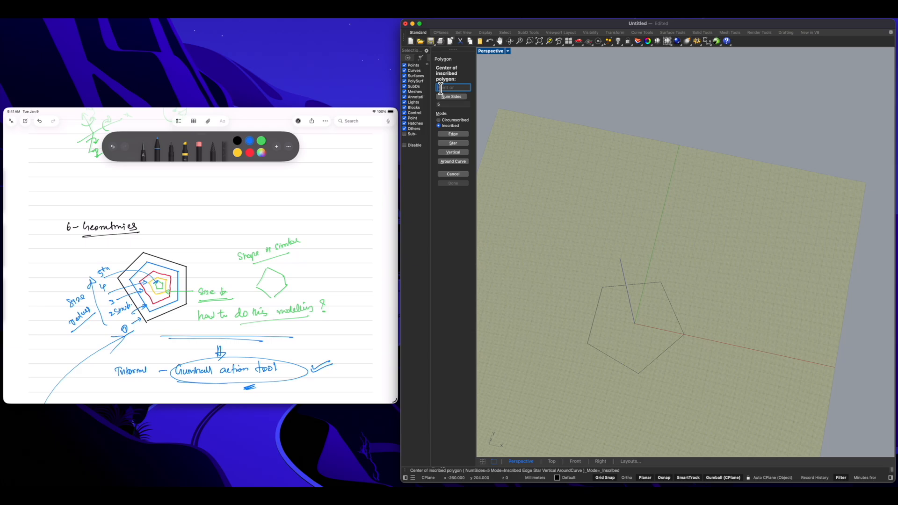
pyautogui.write('0,0,')
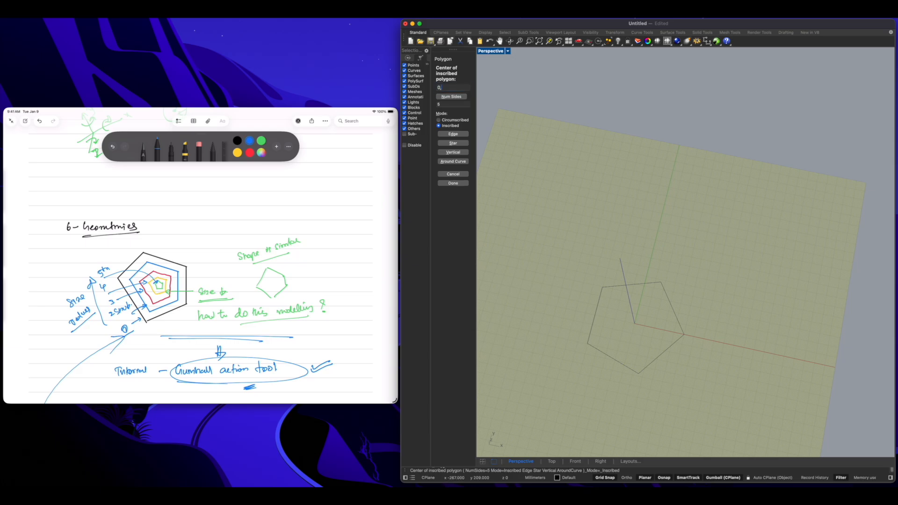
pyautogui.write('0')
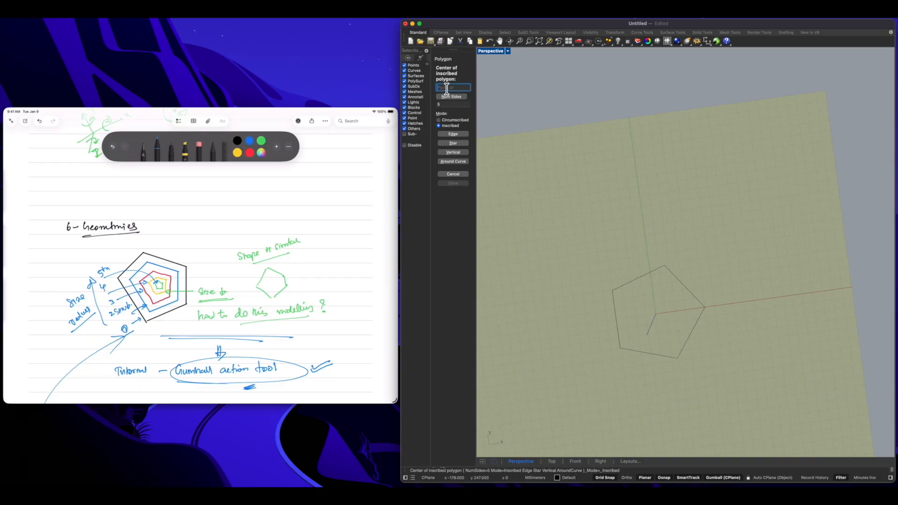
pyautogui.write('0')
pyautogui.press('BackSpace')
pyautogui.write('5')
pyautogui.press('BackSpace')
pyautogui.write('0,0,')
pyautogui.press('ctrl+super+space')
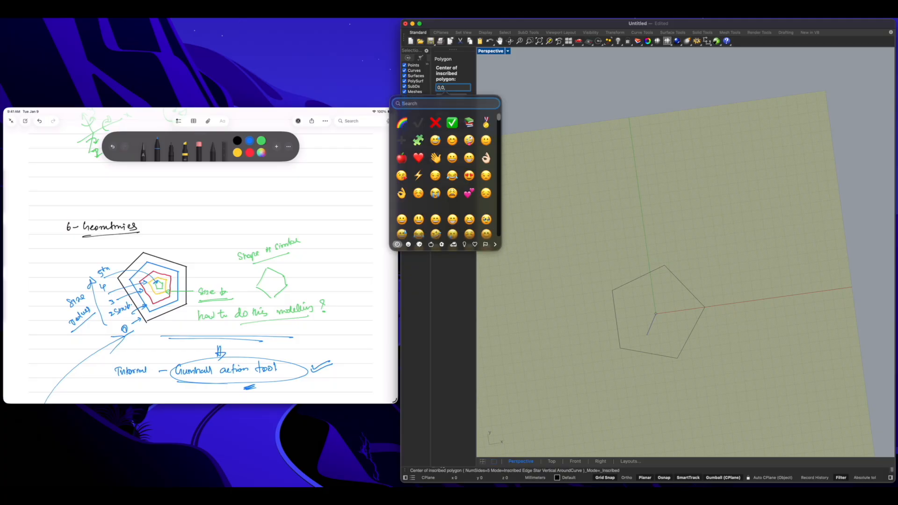
pyautogui.click(453, 86)
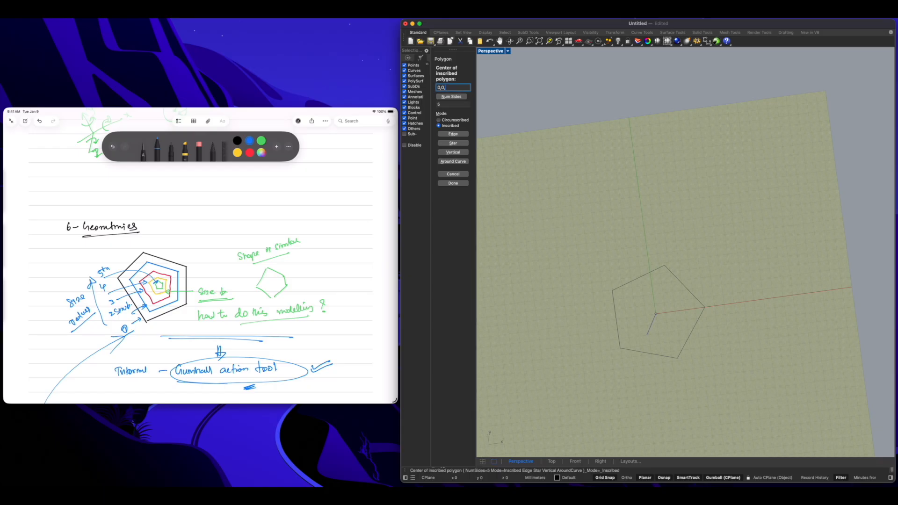
pyautogui.write('50')
pyautogui.press('Return')
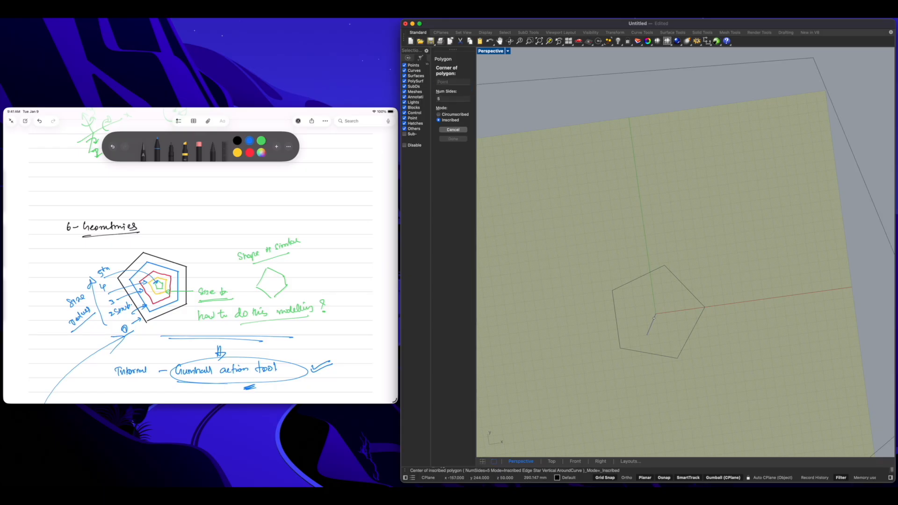
pyautogui.click(735, 304)
pyautogui.moveTo(760, 268); pyautogui.dragTo(735, 228, button='right')
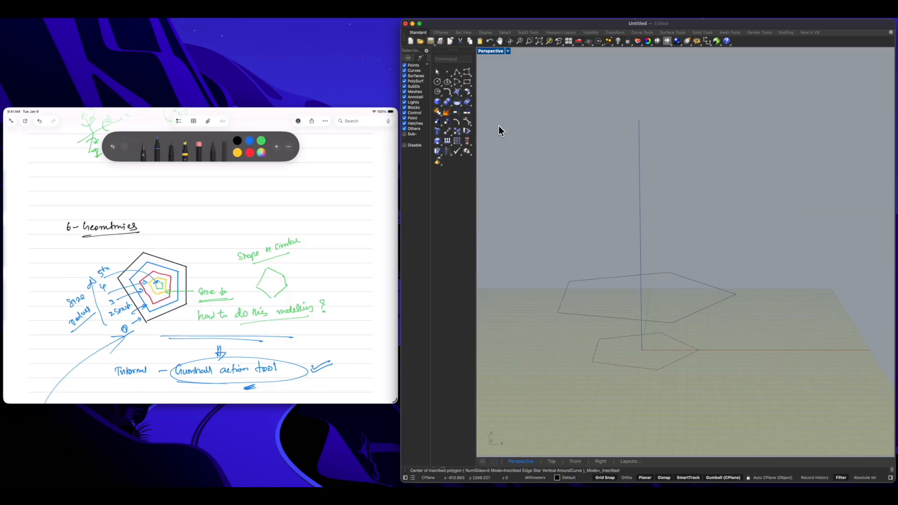
pyautogui.moveTo(669, 359)
pyautogui.mouseDown(button='right')
pyautogui.moveTo(661, 343)
pyautogui.moveTo(676, 365)
pyautogui.mouseUp(button='right')
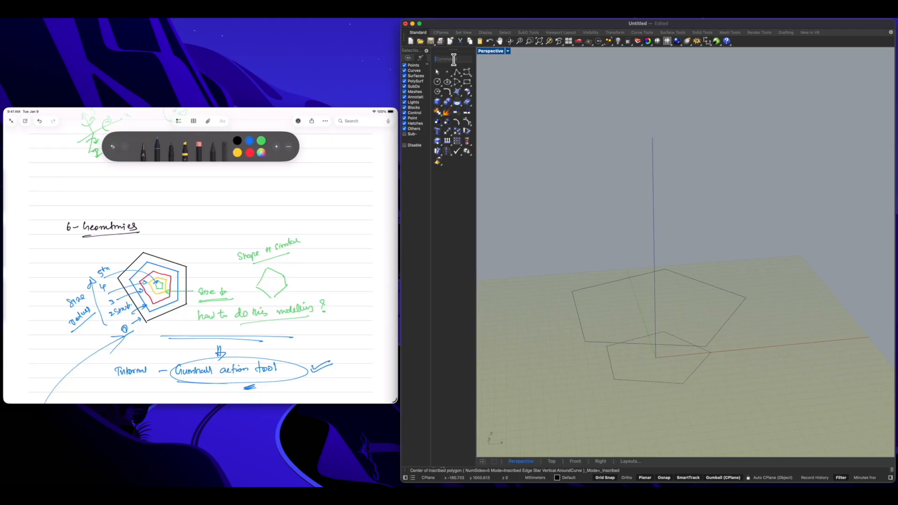
pyautogui.write('Loft')
pyautogui.press('Return')
pyautogui.write('co')
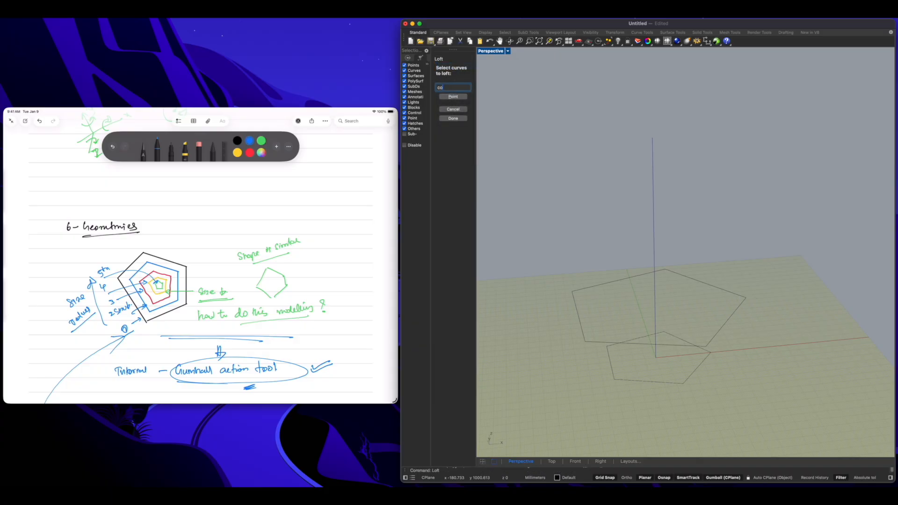
pyautogui.press('BackSpace')
pyautogui.press('Escape')
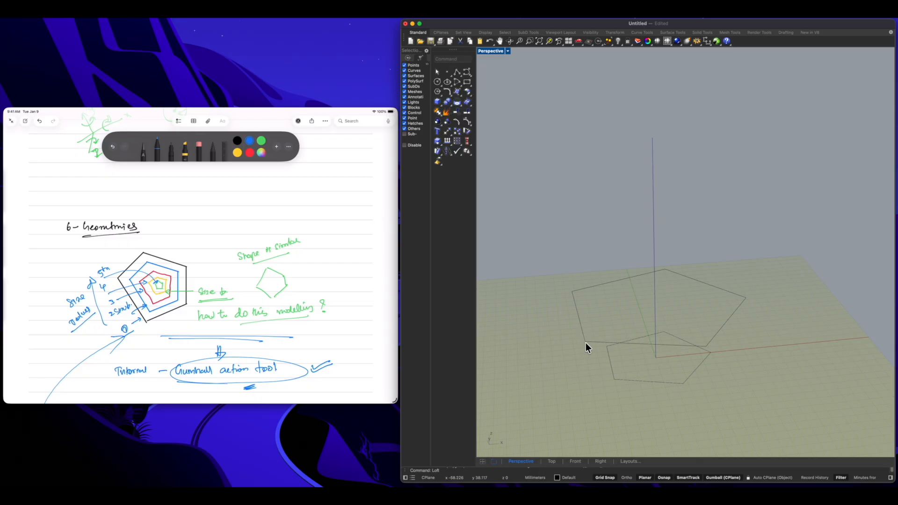
# Loft the two pentagons into a tapered surface using the Normal style and the Do not simplify option.
pyautogui.click(608, 342)
pyautogui.click(624, 379)
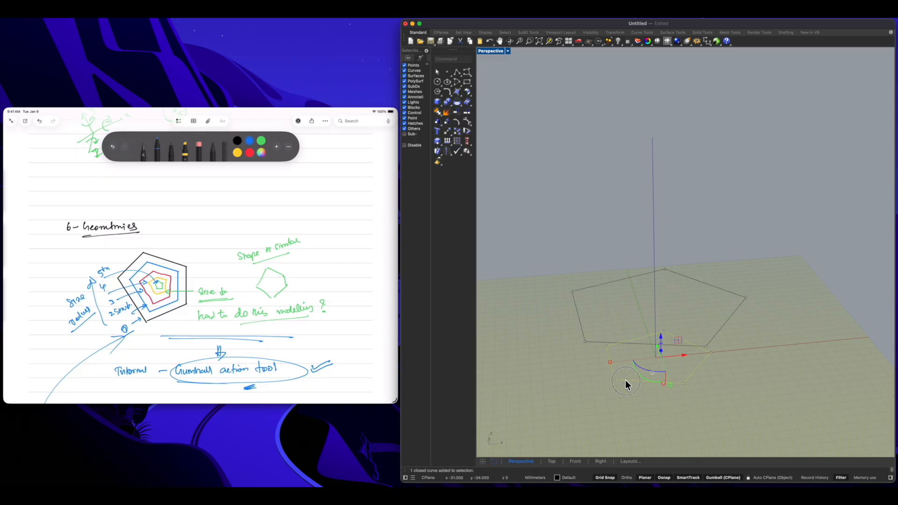
pyautogui.click(454, 59)
pyautogui.write('Loft')
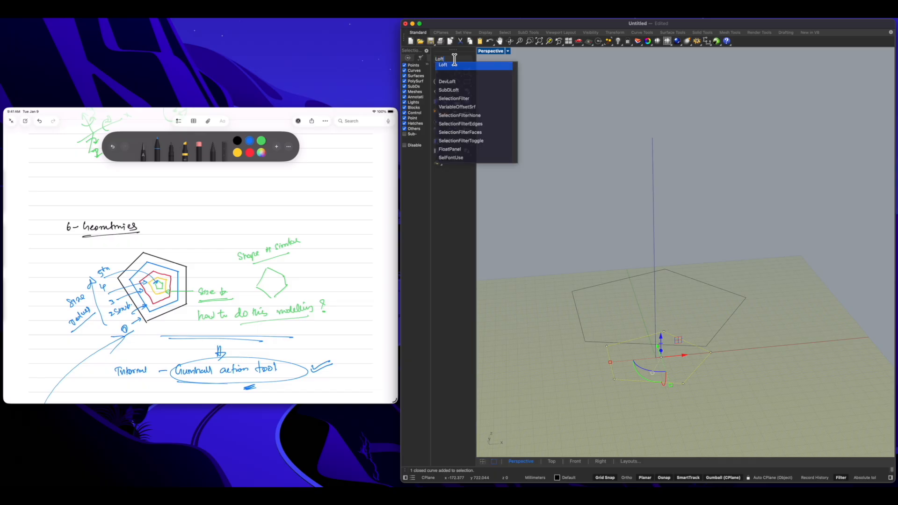
pyautogui.click(456, 66)
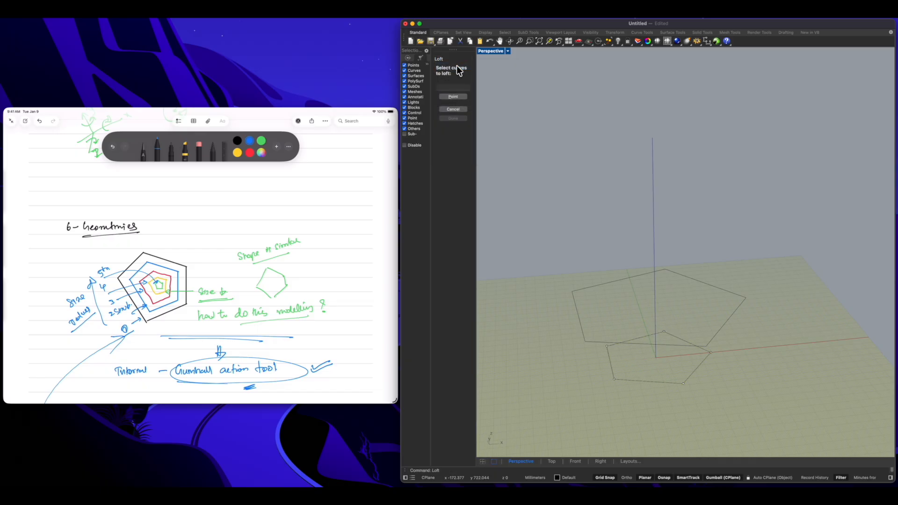
pyautogui.click(597, 344)
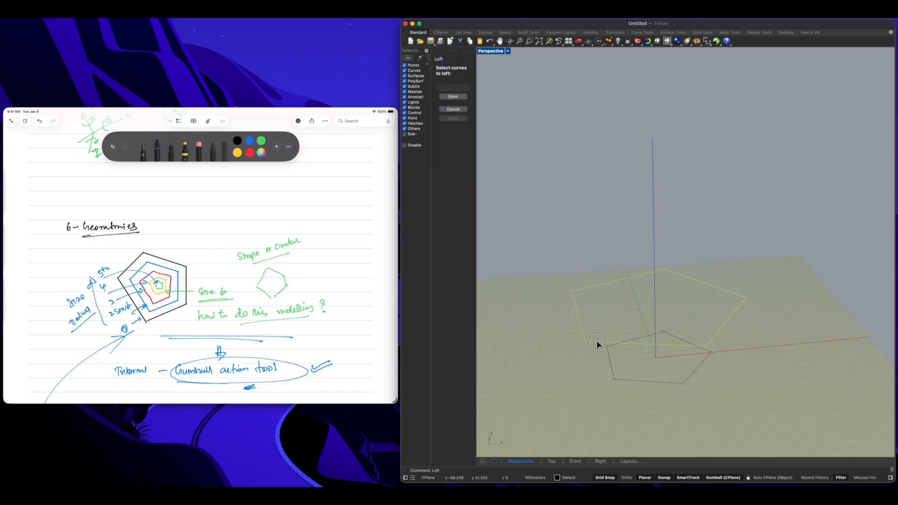
pyautogui.click(611, 364)
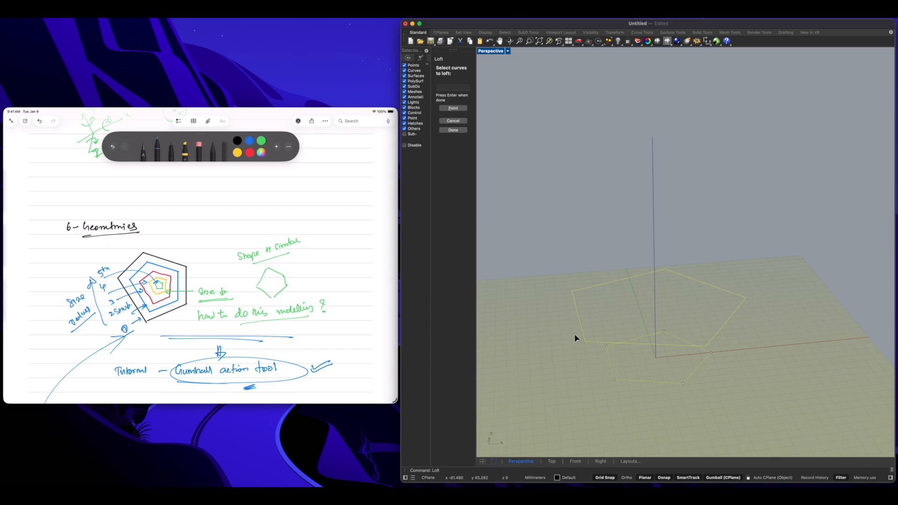
pyautogui.click(454, 131)
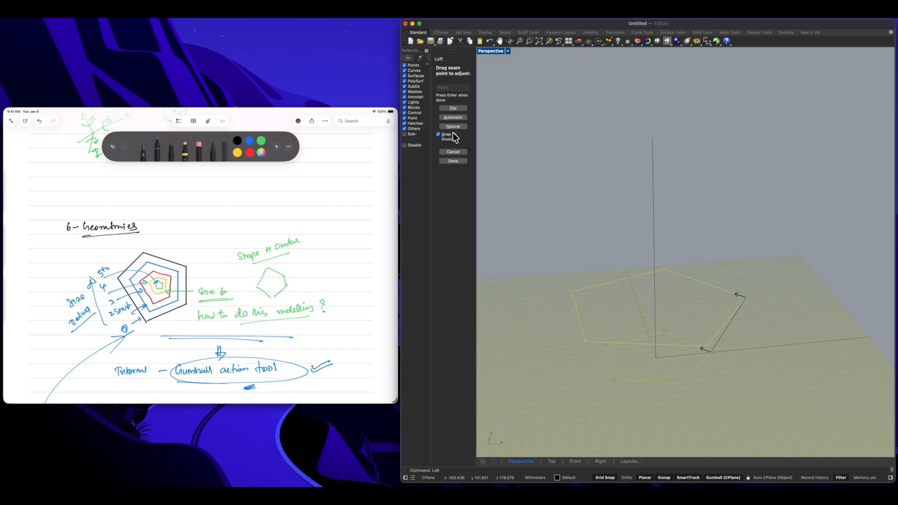
pyautogui.click(453, 161)
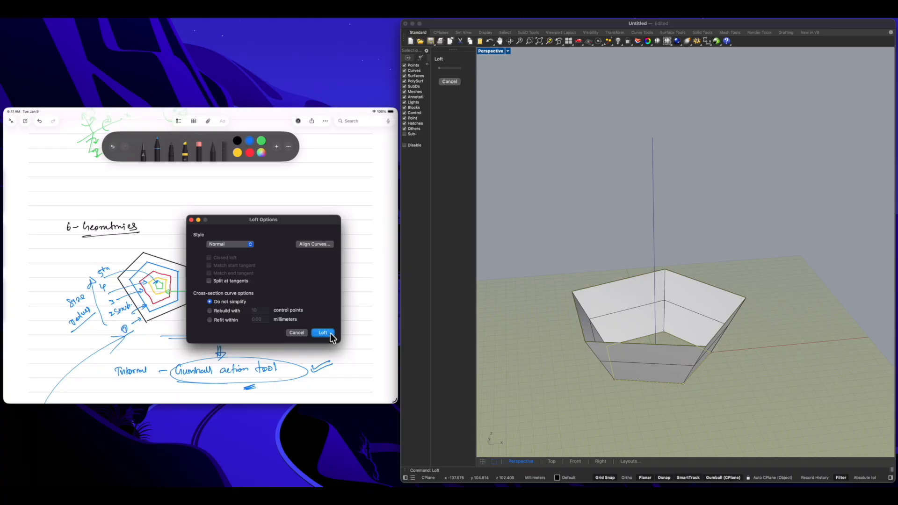
pyautogui.click(323, 332)
# Create four progressively smaller nested copies of the lofted pentagonal surface by scaling with the Gumball.
pyautogui.moveTo(593, 356); pyautogui.dragTo(622, 374, button='right')
pyautogui.click(629, 319)
pyautogui.click(622, 374)
pyautogui.click(592, 306)
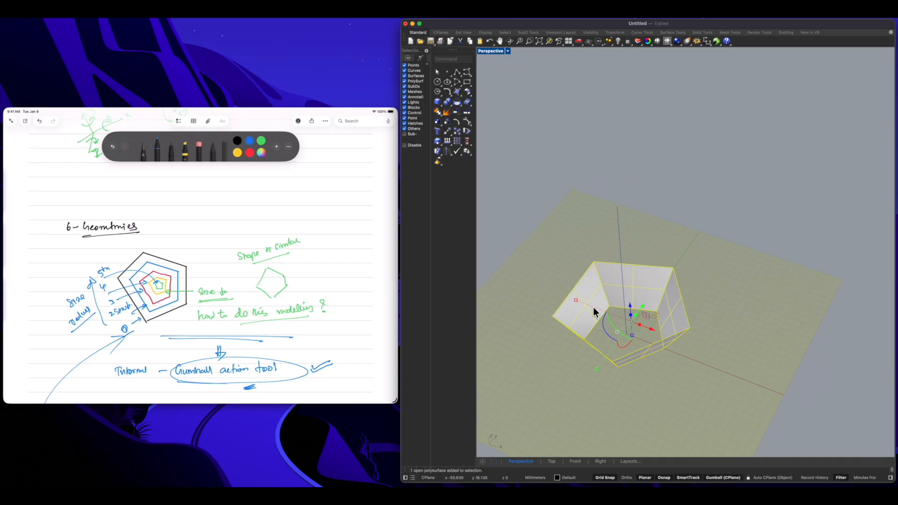
pyautogui.moveTo(633, 336)
pyautogui.mouseDown()
pyautogui.moveTo(632, 323)
pyautogui.moveTo(635, 344)
pyautogui.mouseUp()
pyautogui.click(635, 355)
pyautogui.click(651, 397)
# Try to reposition all five nested pentagonal surfaces by moving them upward freehand.
pyautogui.moveTo(651, 397); pyautogui.dragTo(598, 362, button='right')
pyautogui.moveTo(494, 211); pyautogui.dragTo(755, 385)
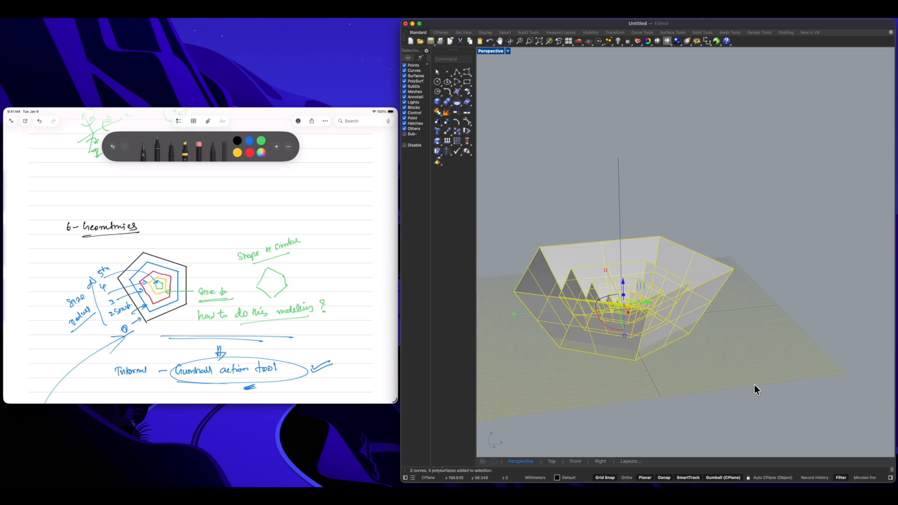
pyautogui.moveTo(626, 309); pyautogui.dragTo(622, 266)
pyautogui.click(633, 337)
pyautogui.moveTo(633, 338); pyautogui.dragTo(613, 317, button='right')
pyautogui.moveTo(522, 252); pyautogui.dragTo(787, 363)
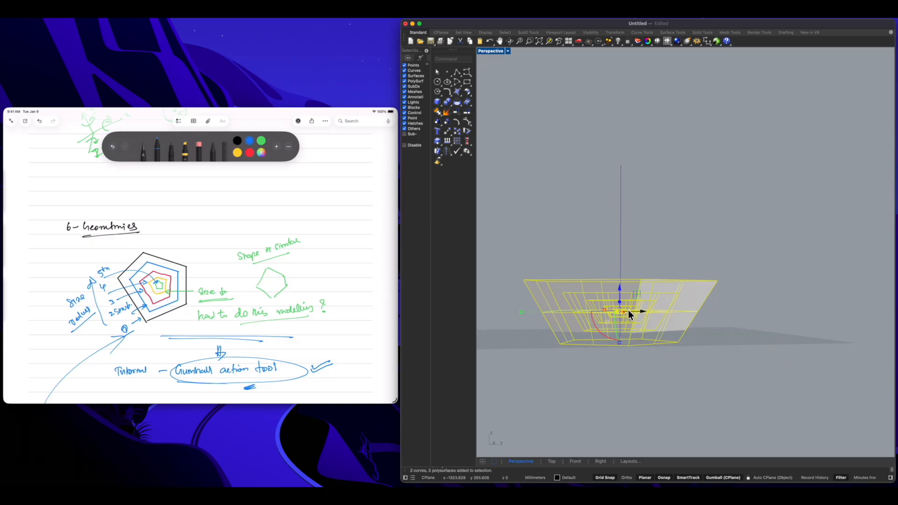
pyautogui.moveTo(620, 313); pyautogui.dragTo(626, 247)
pyautogui.click(635, 339)
pyautogui.moveTo(635, 339)
pyautogui.mouseDown(button='right')
pyautogui.moveTo(617, 334)
pyautogui.moveTo(631, 351)
pyautogui.mouseUp(button='right')
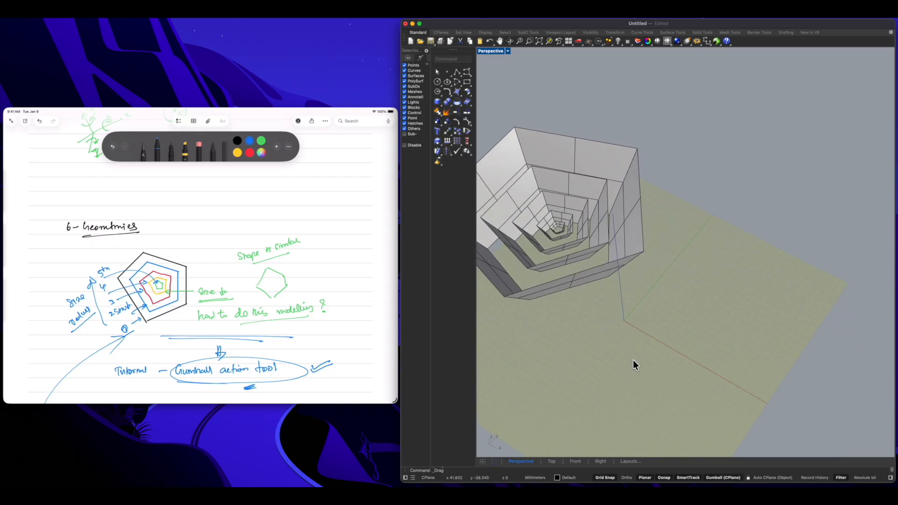
# Try moving the four inner pentagonal surfaces out of the outer one, and undo the move.
pyautogui.scroll(-3, 631, 359)
pyautogui.moveTo(525, 208); pyautogui.dragTo(708, 377)
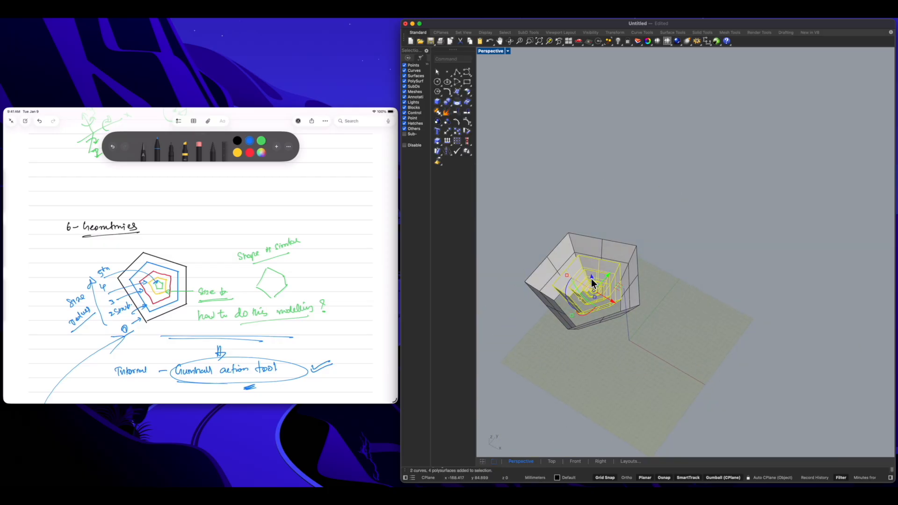
pyautogui.moveTo(594, 290); pyautogui.dragTo(637, 316)
pyautogui.click(698, 330)
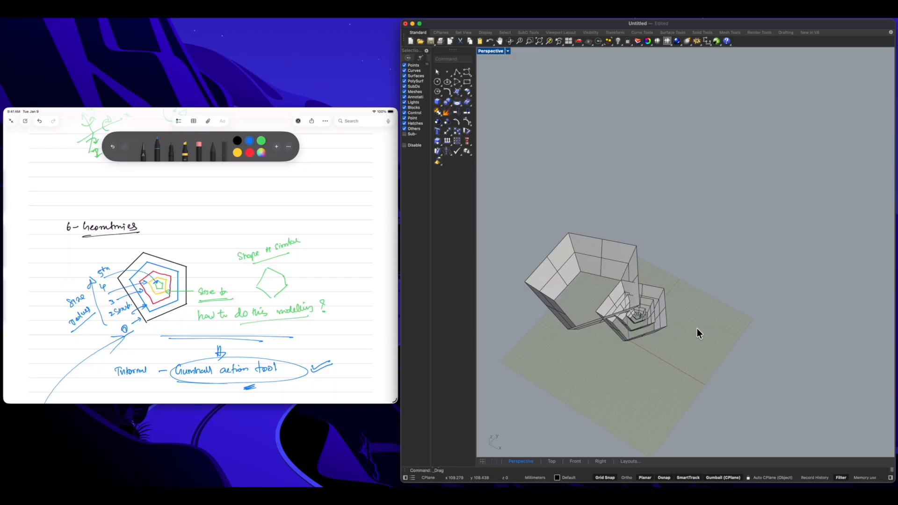
pyautogui.press('super+z')
pyautogui.press('Escape')
# Move all five nested pentagonal surfaces together to the origin at 0,0.
pyautogui.moveTo(523, 207); pyautogui.dragTo(713, 382)
pyautogui.moveTo(596, 290); pyautogui.dragTo(632, 328)
pyautogui.write('0,0')
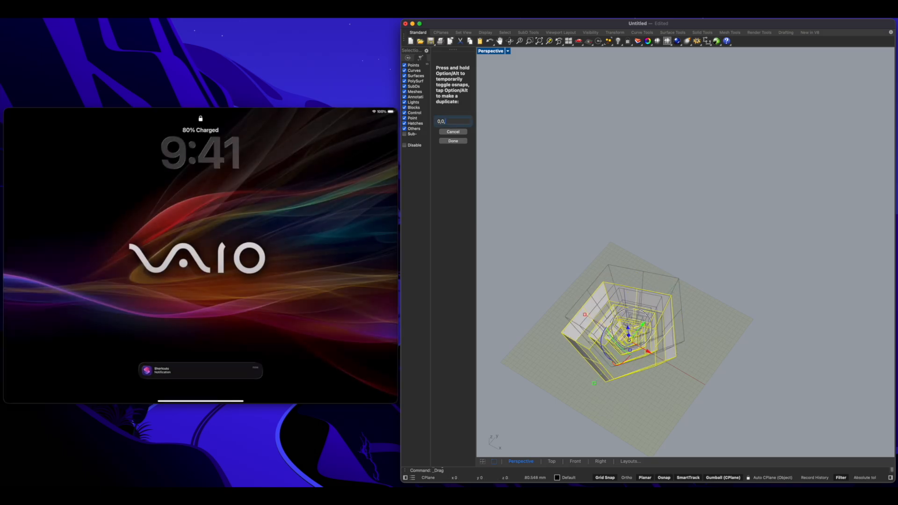
pyautogui.press('Return')
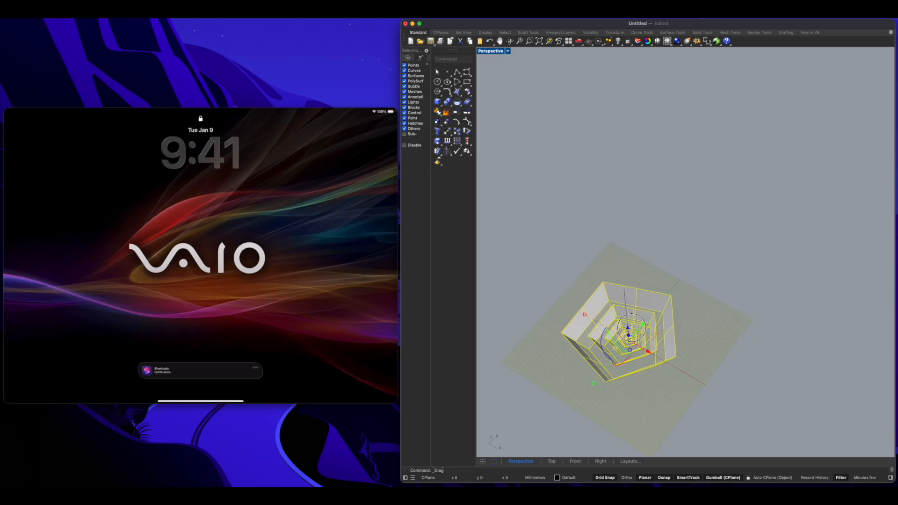
pyautogui.click(643, 378)
pyautogui.moveTo(619, 384); pyautogui.dragTo(591, 347, button='right')
pyautogui.moveTo(349, 351)
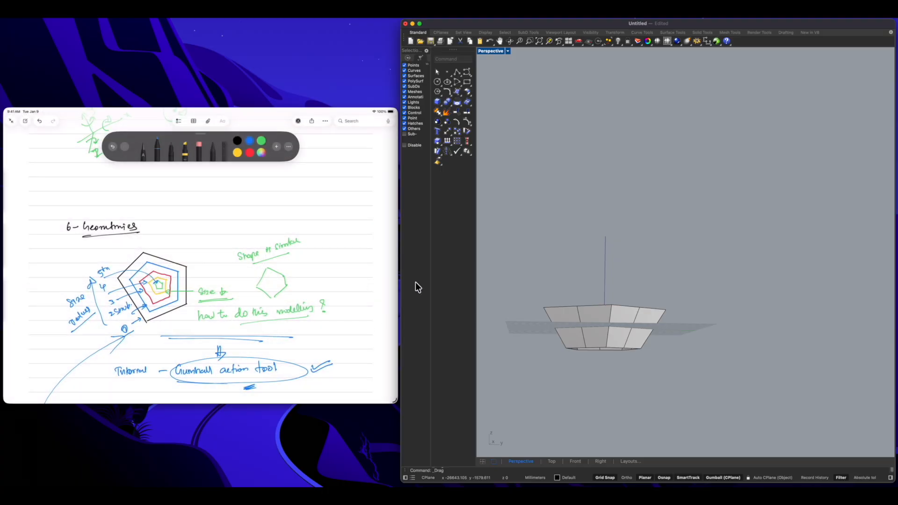
# Raise all the nested pentagonal surfaces together by moving them to the point 0,0,100.
pyautogui.moveTo(570, 260)
pyautogui.mouseDown(button='right')
pyautogui.moveTo(569, 279)
pyautogui.moveTo(562, 271)
pyautogui.mouseUp(button='right')
pyautogui.moveTo(534, 255); pyautogui.dragTo(723, 378)
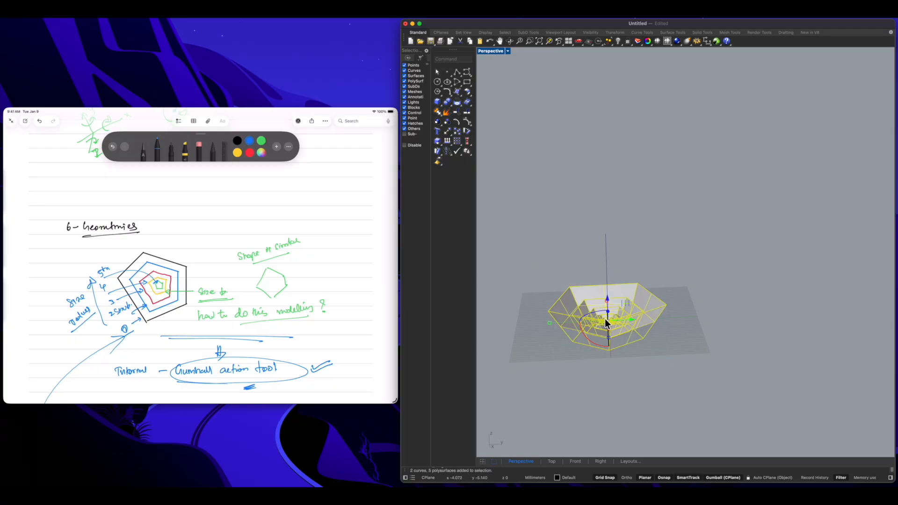
pyautogui.moveTo(607, 323); pyautogui.dragTo(605, 269)
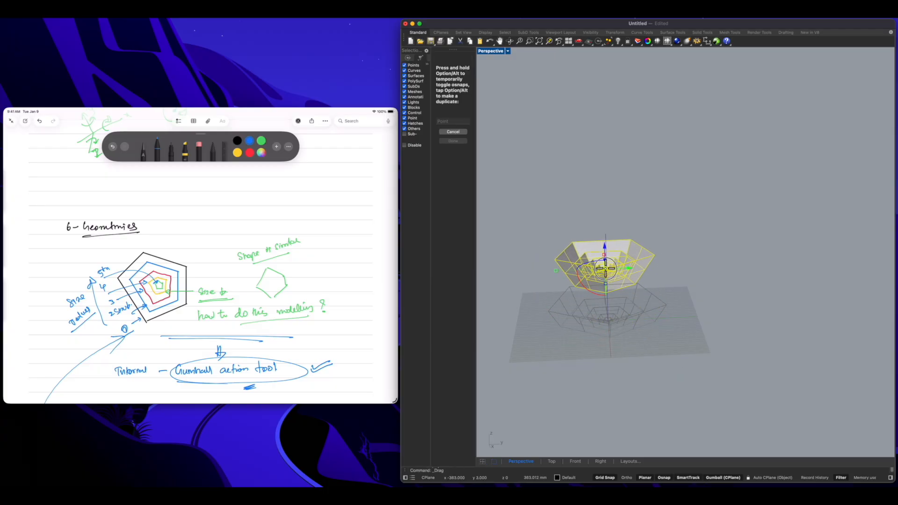
pyautogui.write('0')
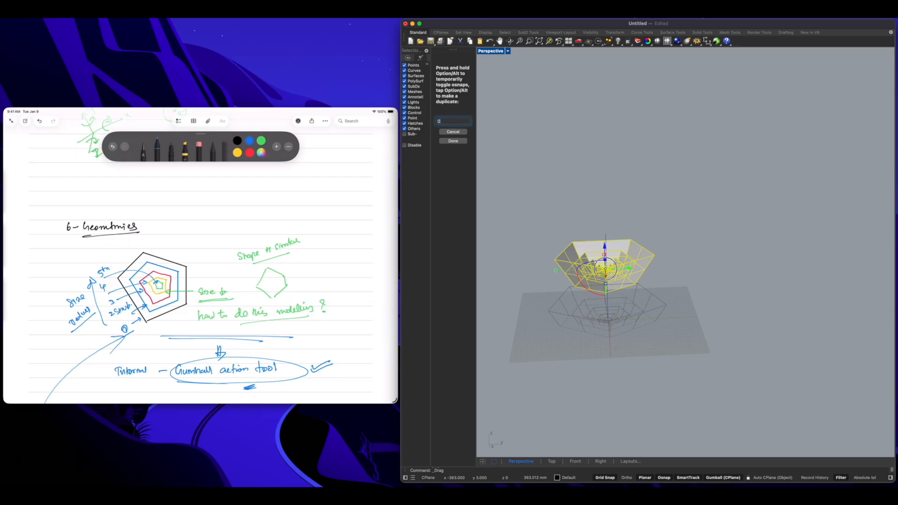
pyautogui.write(',0,100')
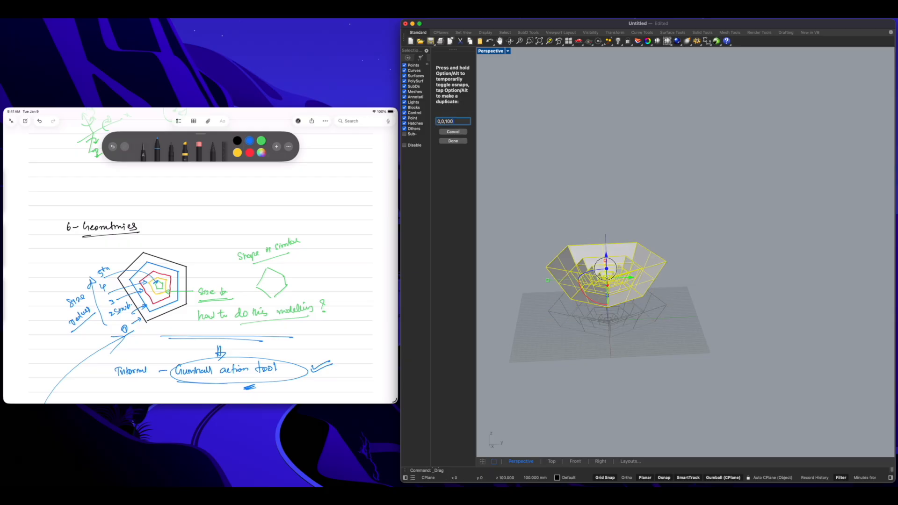
pyautogui.press('Return')
pyautogui.click(652, 323)
# Assign the outermost pentagonal surface to the red Layer 01 through its object properties.
pyautogui.moveTo(653, 323); pyautogui.dragTo(638, 338, button='right')
pyautogui.scroll(-4, 599, 267)
pyautogui.scroll(8, 601, 271)
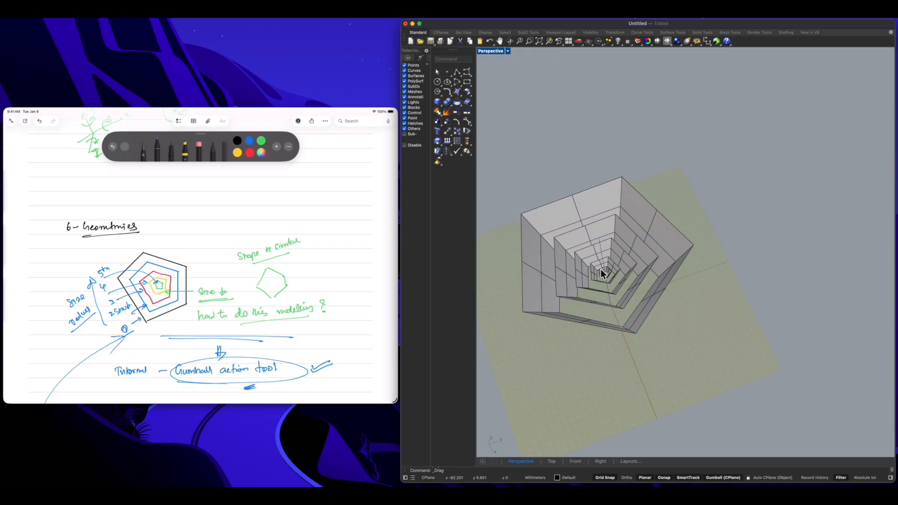
pyautogui.scroll(3, 602, 274)
pyautogui.scroll(-5, 610, 298)
pyautogui.moveTo(609, 299)
pyautogui.mouseDown(button='right')
pyautogui.moveTo(583, 301)
pyautogui.moveTo(587, 260)
pyautogui.moveTo(594, 299)
pyautogui.moveTo(602, 297)
pyautogui.mouseUp(button='right')
pyautogui.click(648, 41)
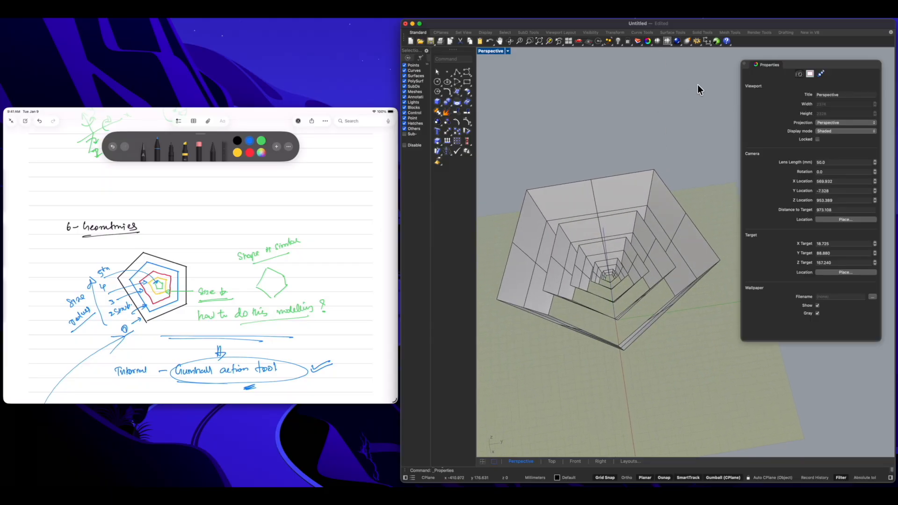
pyautogui.click(744, 64)
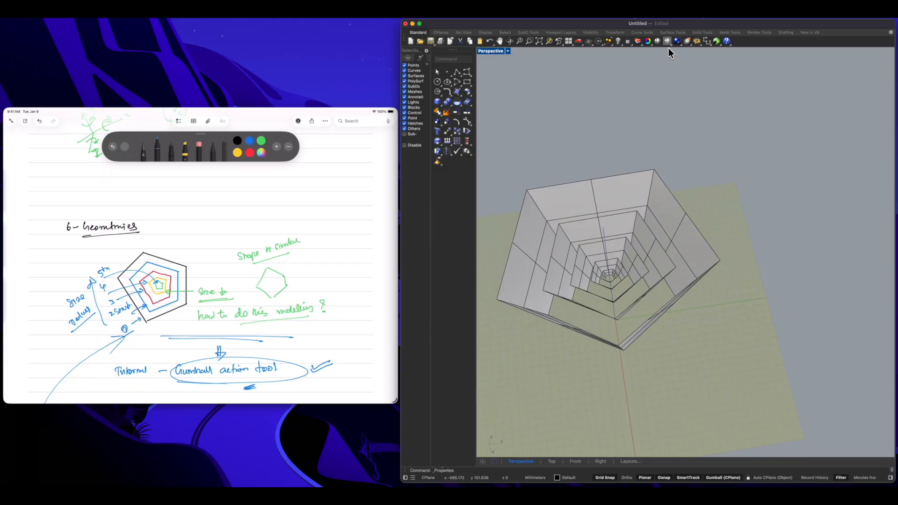
pyautogui.click(646, 40)
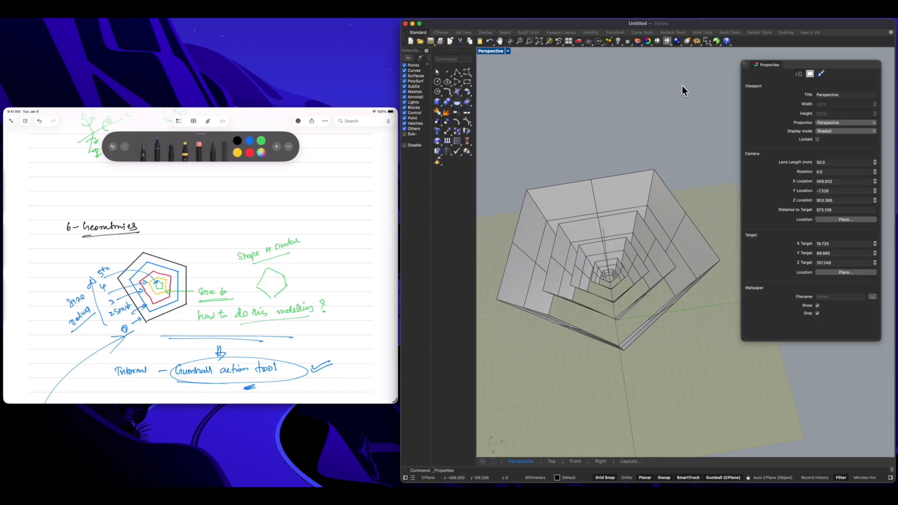
pyautogui.click(679, 228)
pyautogui.click(830, 113)
pyautogui.click(826, 123)
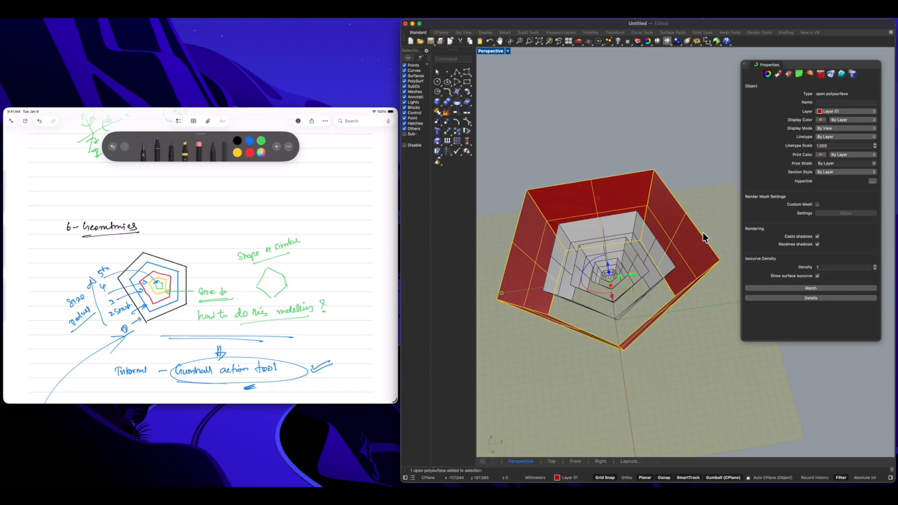
# Assign the second-largest pentagonal surface to Layer 02 and the third to Layer 03.
pyautogui.click(630, 228)
pyautogui.click(830, 113)
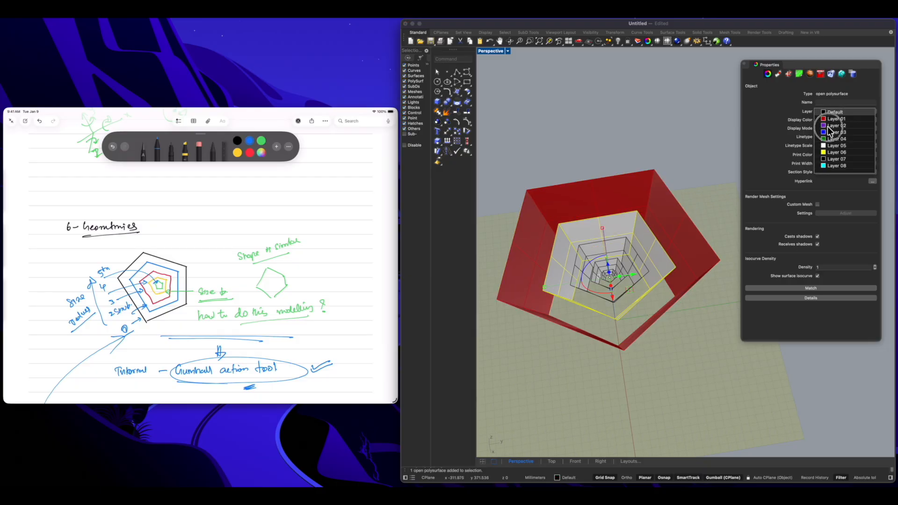
pyautogui.click(835, 125)
pyautogui.click(622, 244)
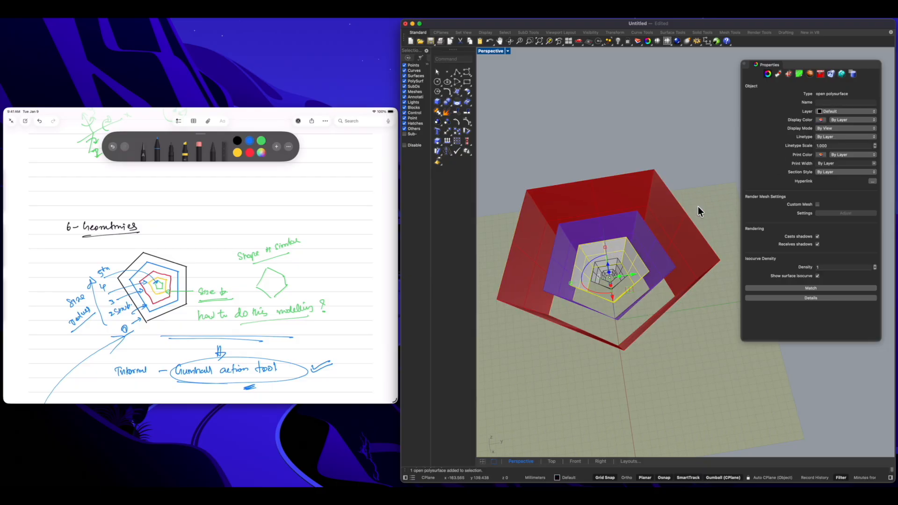
pyautogui.click(833, 114)
pyautogui.click(836, 132)
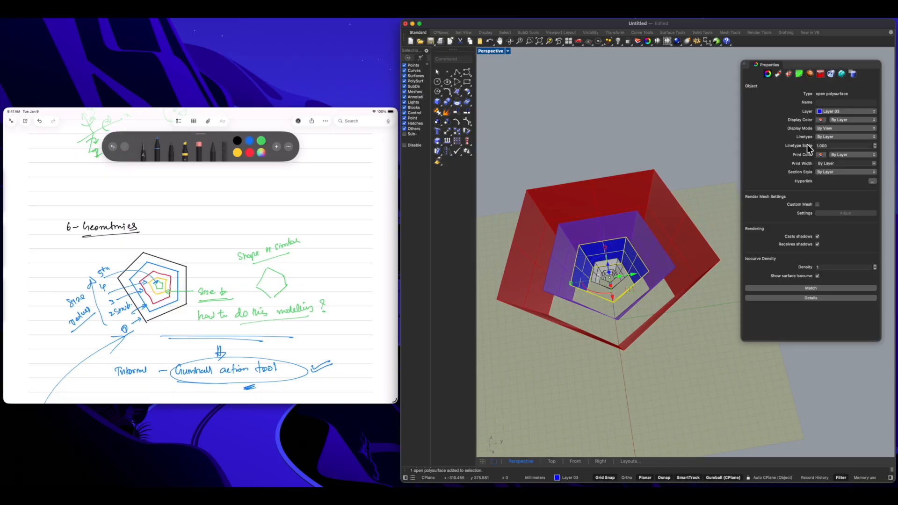
# Assign the fourth, second-smallest pentagonal surface to the green Layer 04.
pyautogui.click(835, 118)
pyautogui.click(836, 111)
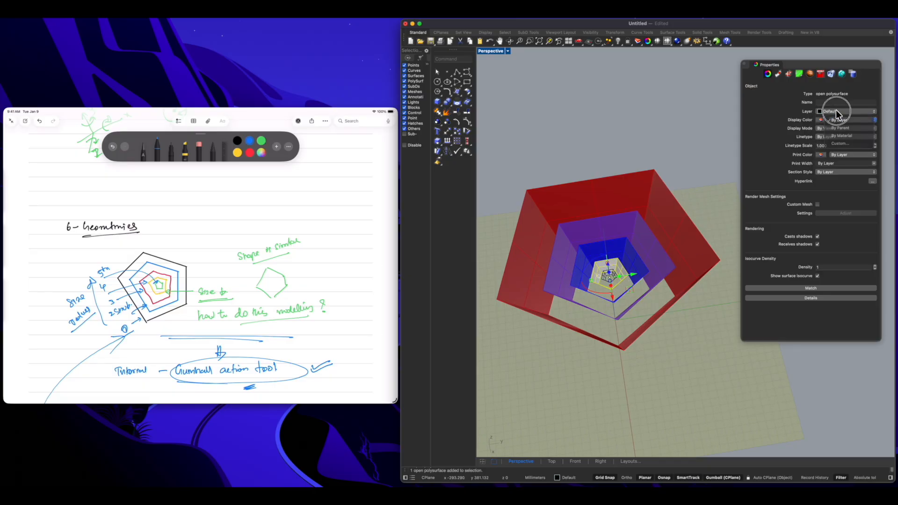
pyautogui.click(833, 111)
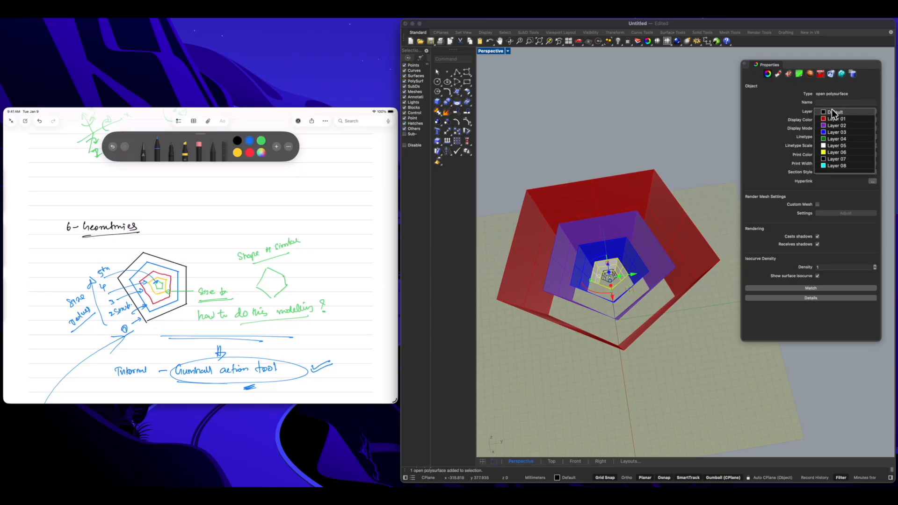
pyautogui.click(834, 137)
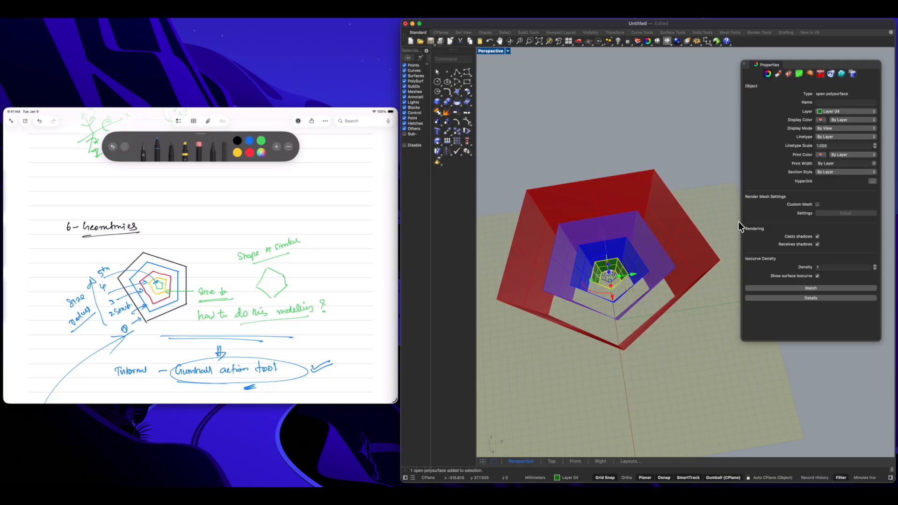
pyautogui.press('Escape')
# Assign the innermost pentagonal surface to the yellow Layer 06 and close the object properties.
pyautogui.click(614, 276)
pyautogui.click(828, 113)
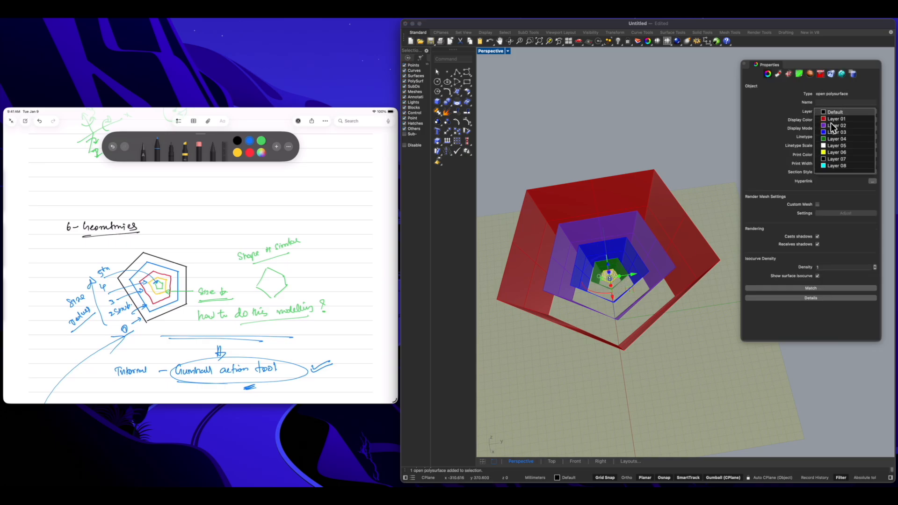
pyautogui.click(826, 153)
pyautogui.click(687, 189)
pyautogui.moveTo(614, 298); pyautogui.dragTo(582, 310, button='right')
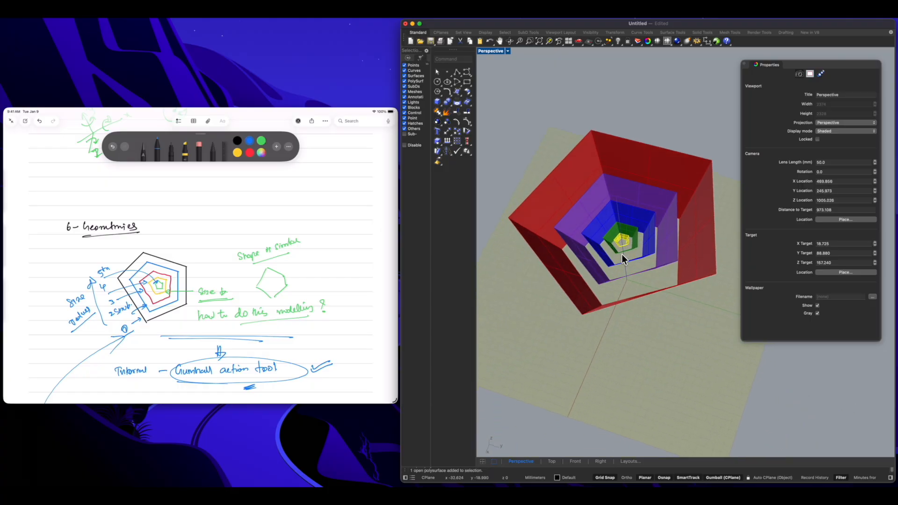
pyautogui.scroll(-6, 621, 257)
pyautogui.click(745, 64)
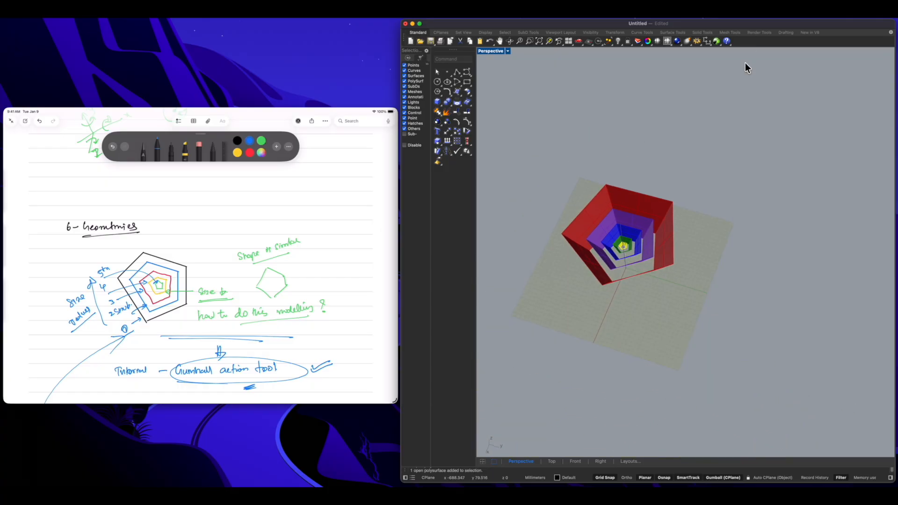
# Examine the nesting and layer colours of the five pentagonal surfaces from several angles.
pyautogui.moveTo(675, 285); pyautogui.dragTo(635, 287, button='right')
pyautogui.scroll(6, 633, 282)
pyautogui.scroll(5, 655, 251)
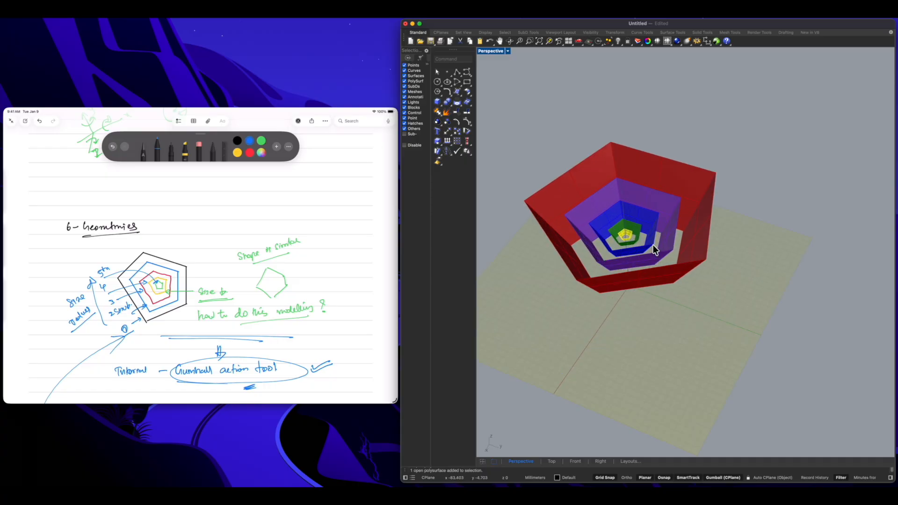
pyautogui.moveTo(718, 221); pyautogui.dragTo(735, 225, button='right')
pyautogui.scroll(-3, 678, 283)
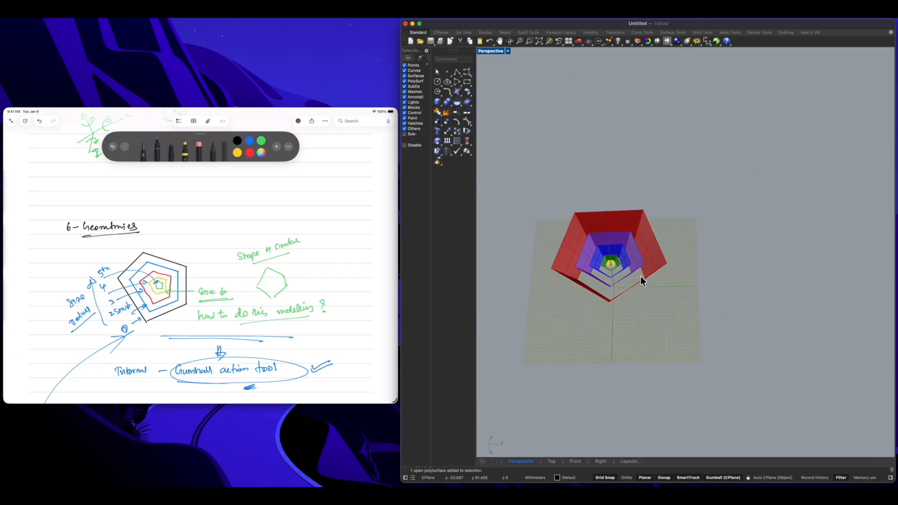
pyautogui.click(648, 264)
pyautogui.click(674, 283)
pyautogui.moveTo(674, 283); pyautogui.dragTo(655, 271, button='right')
pyautogui.moveTo(626, 286)
pyautogui.mouseDown(button='right')
pyautogui.moveTo(615, 302)
pyautogui.moveTo(642, 300)
pyautogui.moveTo(628, 299)
pyautogui.mouseUp(button='right')
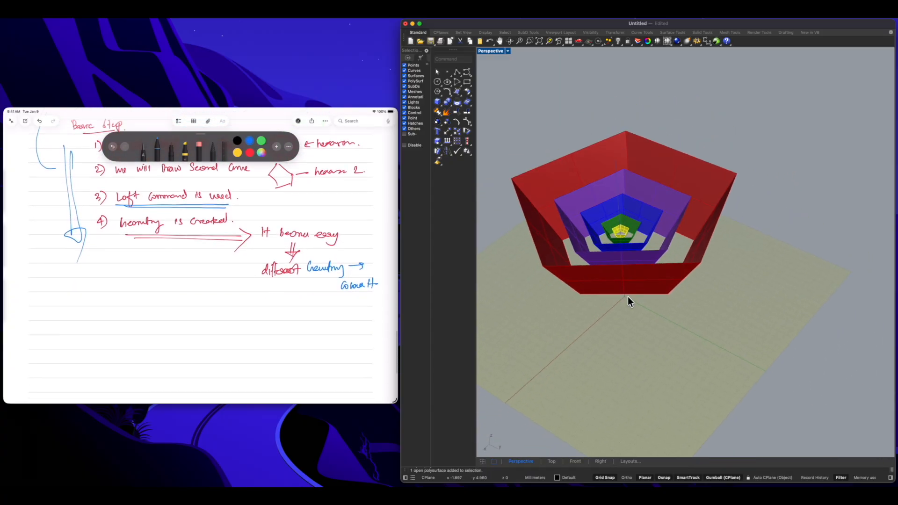